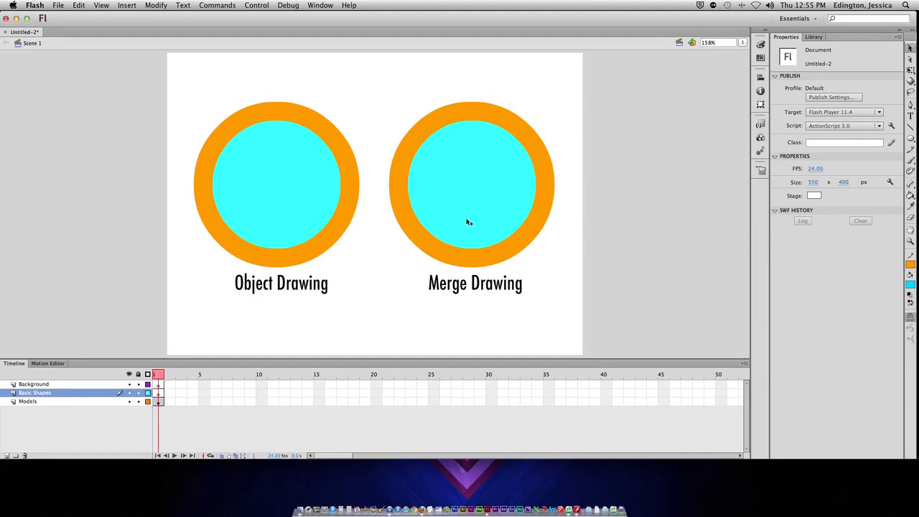
- Select parts of both circles and move the Object Drawing circle partly off the stage
{"action": "left_click", "coordinate": [301, 219]}
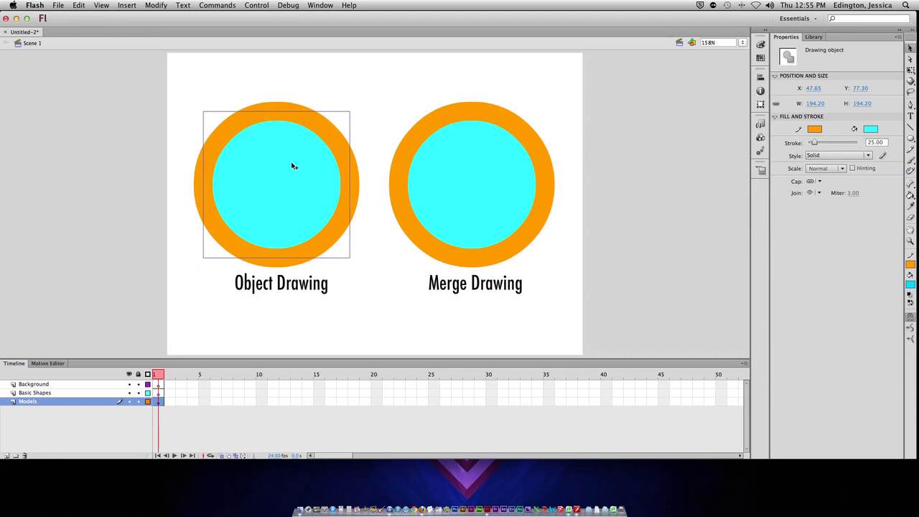
{"action": "left_click", "coordinate": [455, 178]}
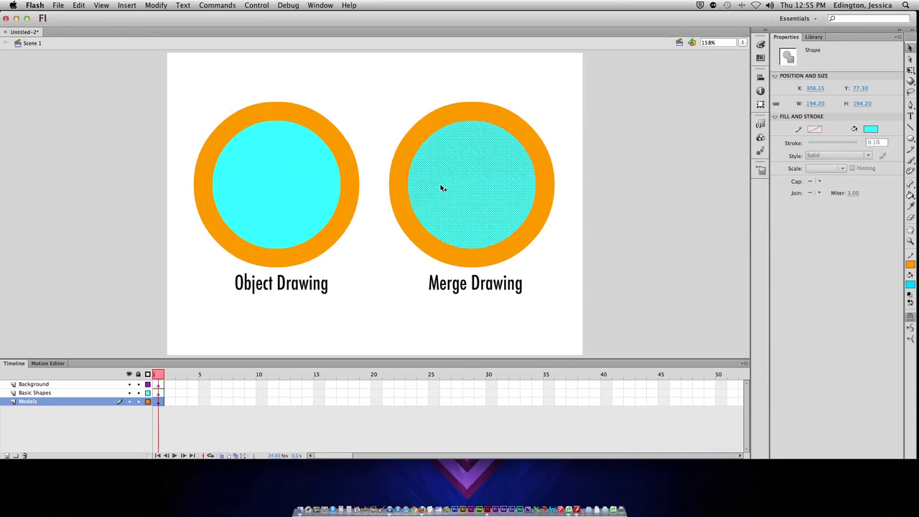
{"action": "left_click", "coordinate": [406, 218]}
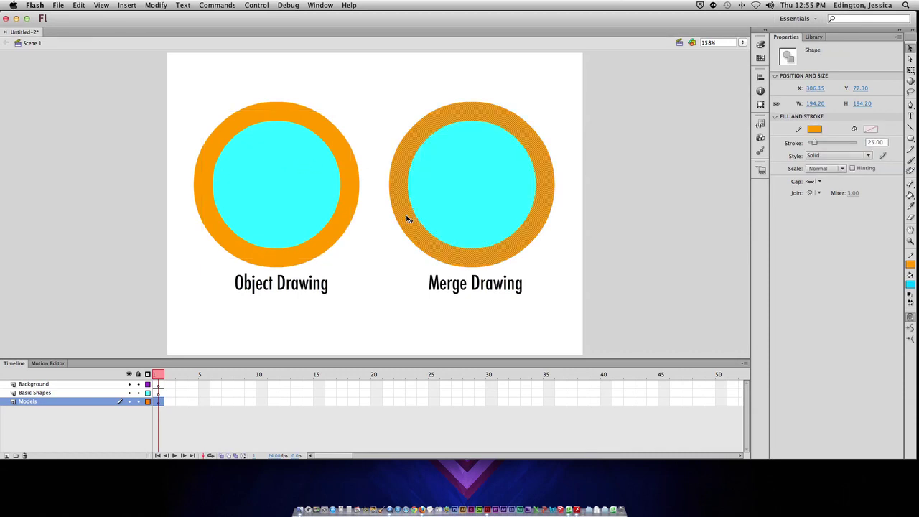
{"action": "left_click", "coordinate": [451, 210]}
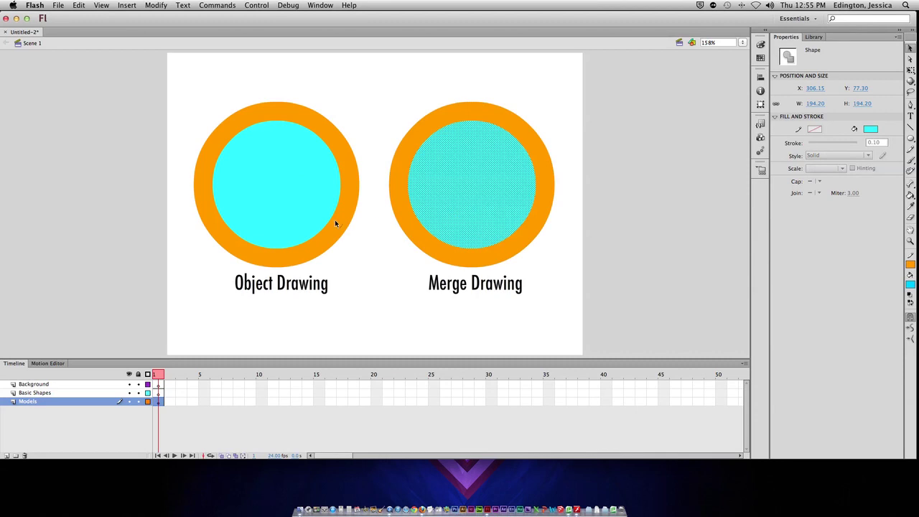
{"action": "left_click", "coordinate": [314, 226]}
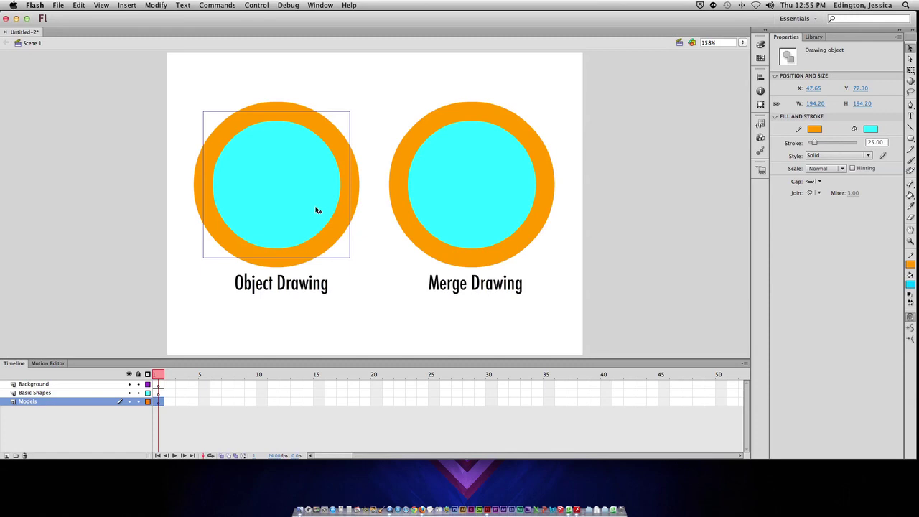
{"action": "mouse_move", "coordinate": [309, 201]}
{"action": "left_mouse_down"}
{"action": "mouse_move", "coordinate": [163, 206]}
{"action": "mouse_move", "coordinate": [300, 212]}
{"action": "mouse_move", "coordinate": [280, 211]}
{"action": "left_mouse_up"}
{"action": "left_click", "coordinate": [162, 320]}
- Drag the Merge Drawing circle's cyan fill out, then overlap it onto the ring's right side and deselect
{"action": "left_click", "coordinate": [374, 246]}
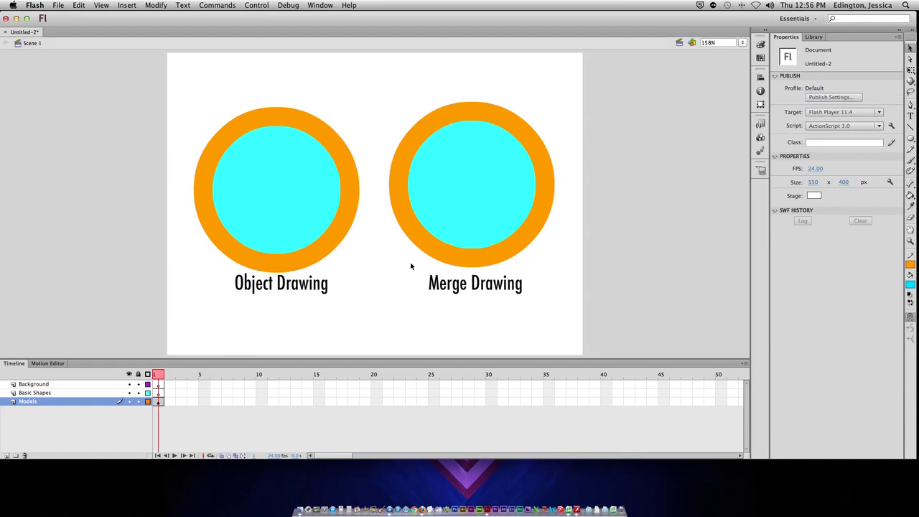
{"action": "left_click", "coordinate": [455, 203]}
{"action": "left_click_drag", "start_coordinate": [455, 192], "coordinate": [628, 257]}
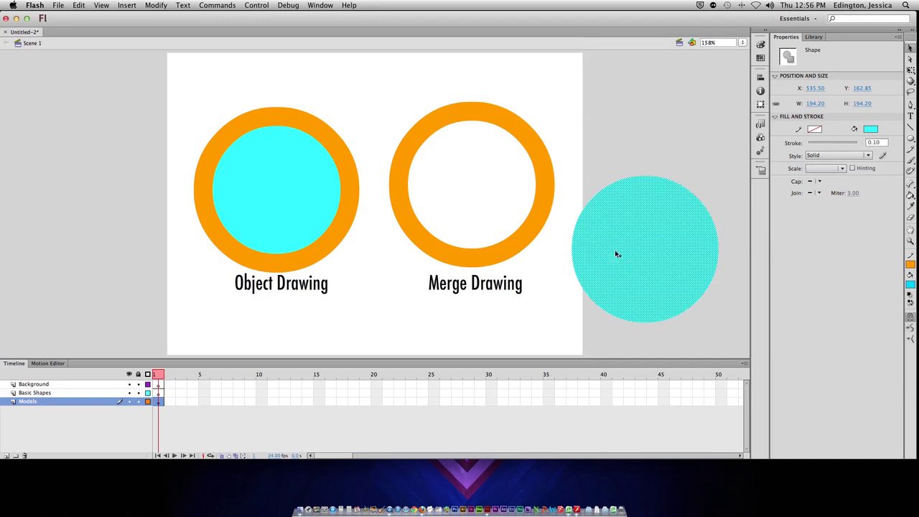
{"action": "left_click_drag", "start_coordinate": [635, 252], "coordinate": [563, 219]}
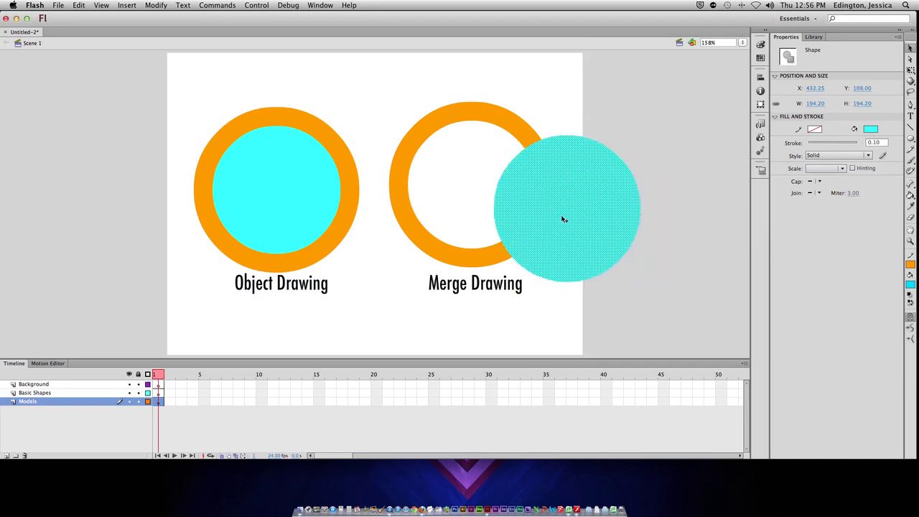
{"action": "left_click", "coordinate": [540, 318]}
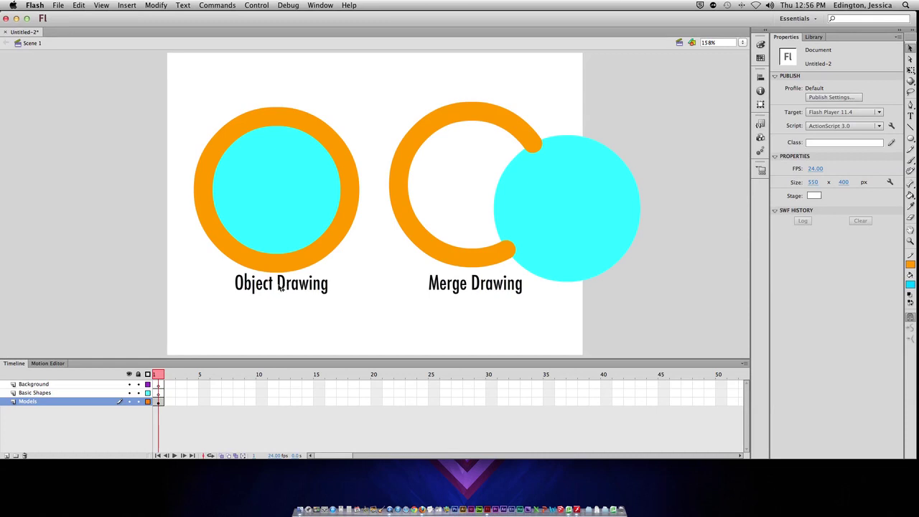
- Delete the Models layer and choose the Oval Tool with Object Drawing mode on
{"action": "left_click_drag", "start_coordinate": [28, 403], "coordinate": [25, 456]}
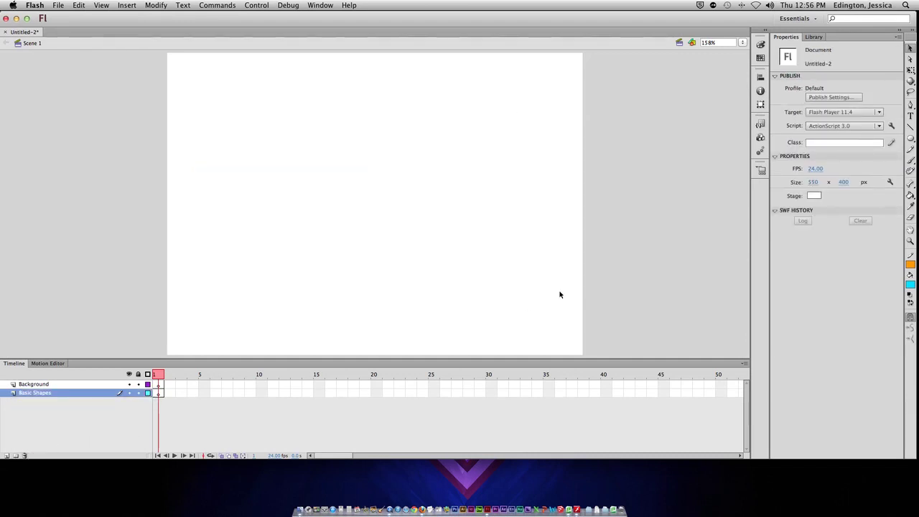
{"action": "left_click", "coordinate": [911, 141]}
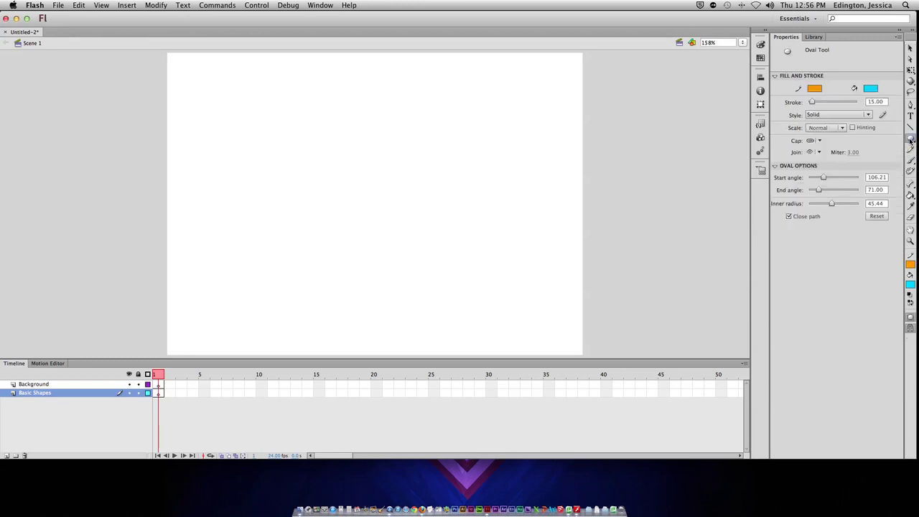
{"action": "left_click", "coordinate": [909, 317]}
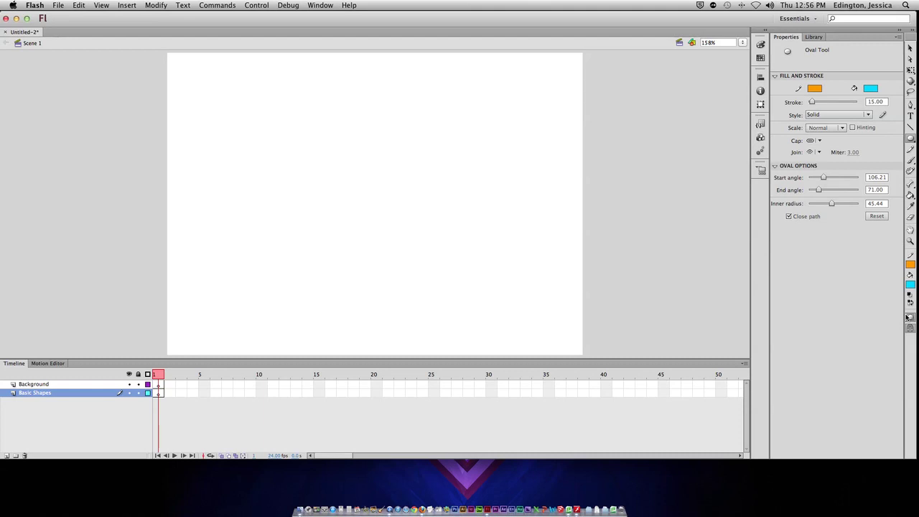
- Draw a cyan, orange-outlined keyhole ring (start angle 106.21, end angle 71) as a separate object
{"action": "left_click", "coordinate": [908, 317]}
{"action": "mouse_move", "coordinate": [330, 192]}
{"action": "left_mouse_down"}
{"action": "mouse_move", "coordinate": [414, 272]}
{"action": "mouse_move", "coordinate": [438, 310]}
{"action": "mouse_move", "coordinate": [366, 197]}
{"action": "mouse_move", "coordinate": [400, 102]}
{"action": "mouse_move", "coordinate": [304, 38]}
{"action": "mouse_move", "coordinate": [156, 92]}
{"action": "mouse_move", "coordinate": [121, 199]}
{"action": "mouse_move", "coordinate": [425, 323]}
{"action": "mouse_move", "coordinate": [510, 314]}
{"action": "mouse_move", "coordinate": [353, 344]}
{"action": "mouse_move", "coordinate": [349, 201]}
{"action": "mouse_move", "coordinate": [376, 163]}
{"action": "mouse_move", "coordinate": [445, 214]}
{"action": "mouse_move", "coordinate": [527, 237]}
{"action": "mouse_move", "coordinate": [454, 193]}
{"action": "mouse_move", "coordinate": [466, 209]}
{"action": "mouse_move", "coordinate": [414, 191]}
{"action": "mouse_move", "coordinate": [466, 222]}
{"action": "mouse_move", "coordinate": [390, 199]}
{"action": "mouse_move", "coordinate": [464, 242]}
{"action": "mouse_move", "coordinate": [378, 224]}
{"action": "mouse_move", "coordinate": [455, 267]}
{"action": "mouse_move", "coordinate": [405, 249]}
{"action": "mouse_move", "coordinate": [450, 277]}
{"action": "left_mouse_up"}
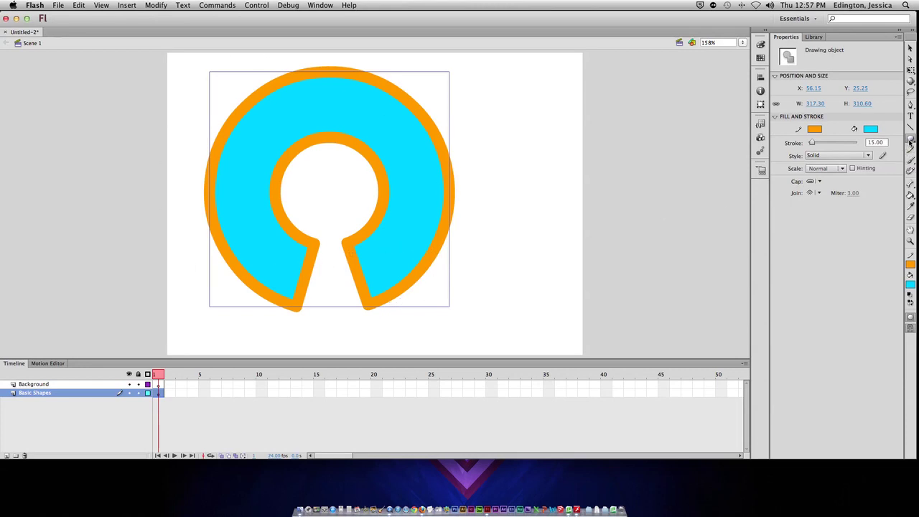
{"action": "left_click", "coordinate": [910, 47]}
{"action": "left_click", "coordinate": [646, 125]}
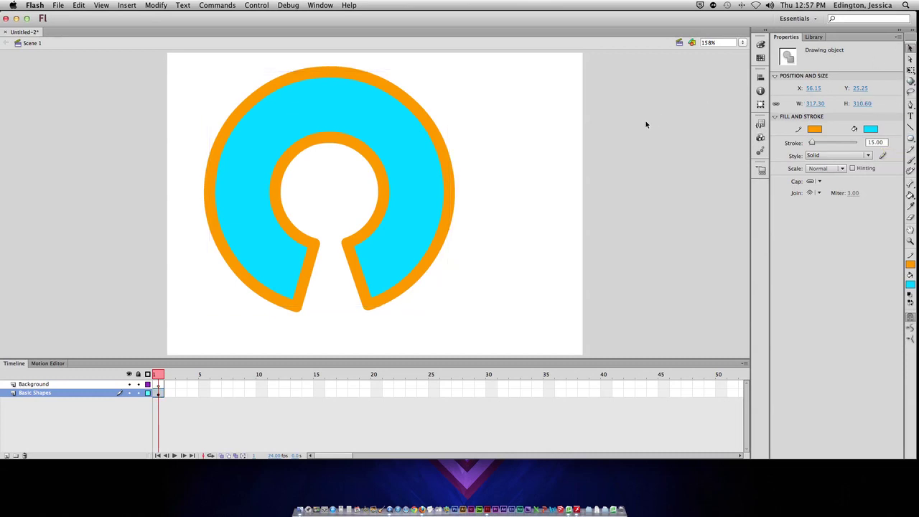
{"action": "left_click", "coordinate": [911, 140]}
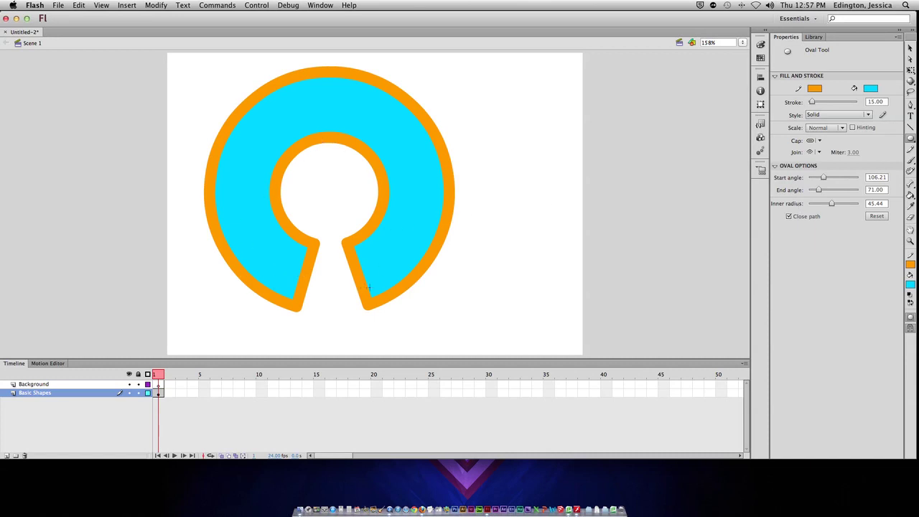
- Draw a square-cornered rectangle with corner radius 0 at the stage's top right
{"action": "left_click", "coordinate": [911, 137]}
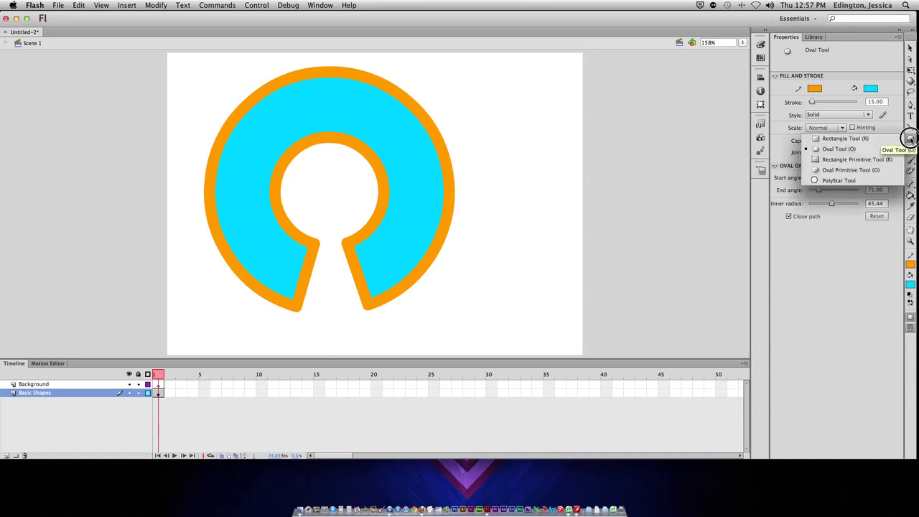
{"action": "left_click", "coordinate": [850, 139]}
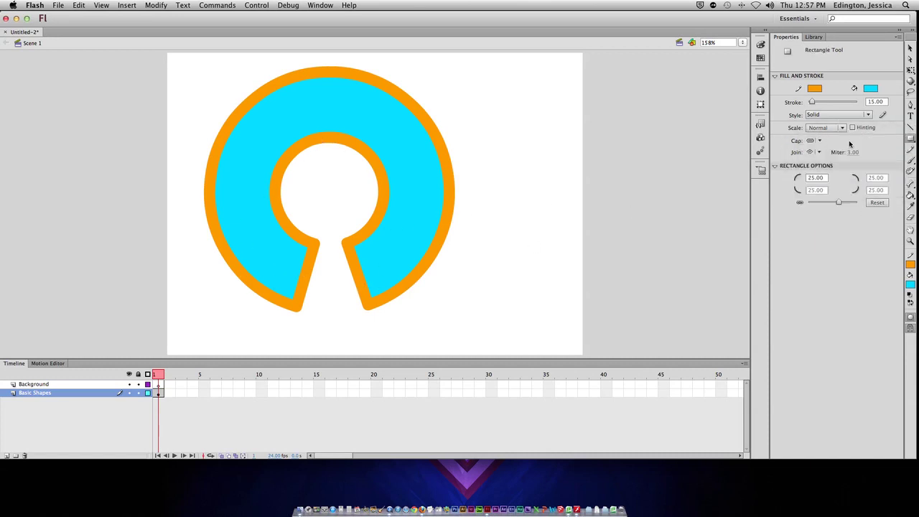
{"action": "double_click", "coordinate": [815, 178]}
{"action": "type", "text": "0"}
{"action": "key", "text": "Return"}
{"action": "left_click_drag", "start_coordinate": [466, 70], "coordinate": [570, 150]}
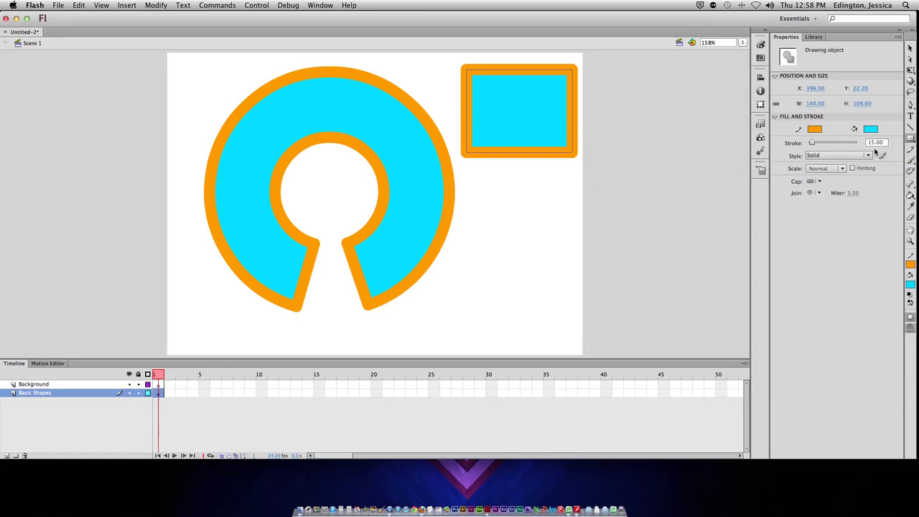
{"action": "left_click", "coordinate": [911, 47]}
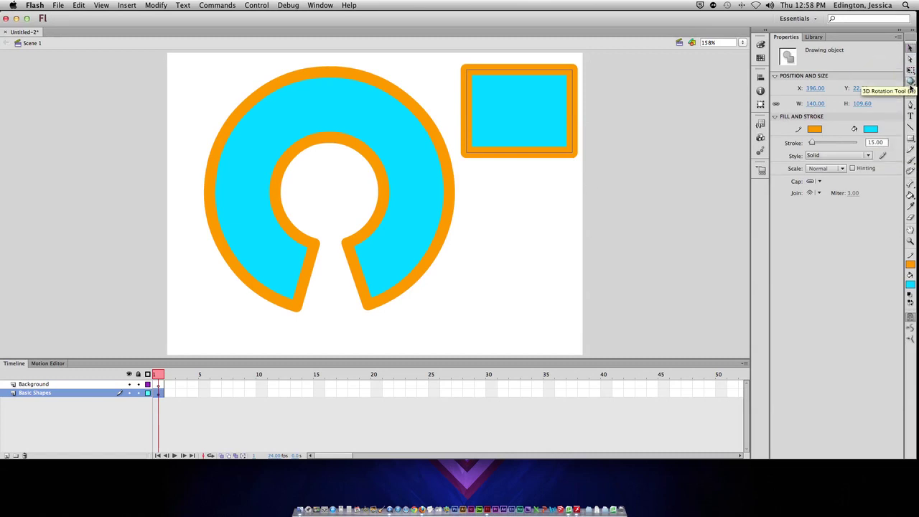
{"action": "left_click", "coordinate": [695, 165]}
- Draw a rounded rectangle with corner radius 25 below the first one
{"action": "left_click", "coordinate": [911, 137]}
{"action": "left_click", "coordinate": [814, 178]}
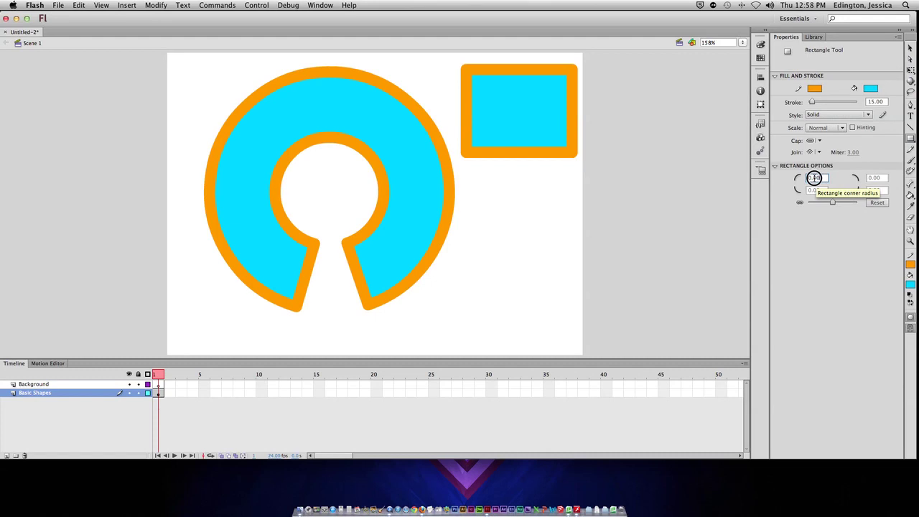
{"action": "type", "text": "25"}
{"action": "key", "text": "Return"}
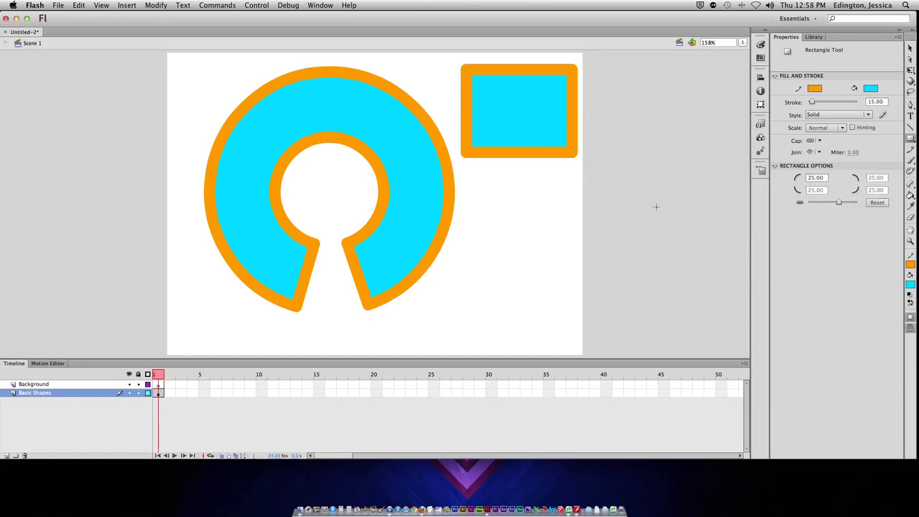
{"action": "mouse_move", "coordinate": [470, 179]}
{"action": "left_mouse_down"}
{"action": "mouse_move", "coordinate": [533, 238]}
{"action": "mouse_move", "coordinate": [591, 256]}
{"action": "left_mouse_up"}
{"action": "left_click", "coordinate": [910, 48]}
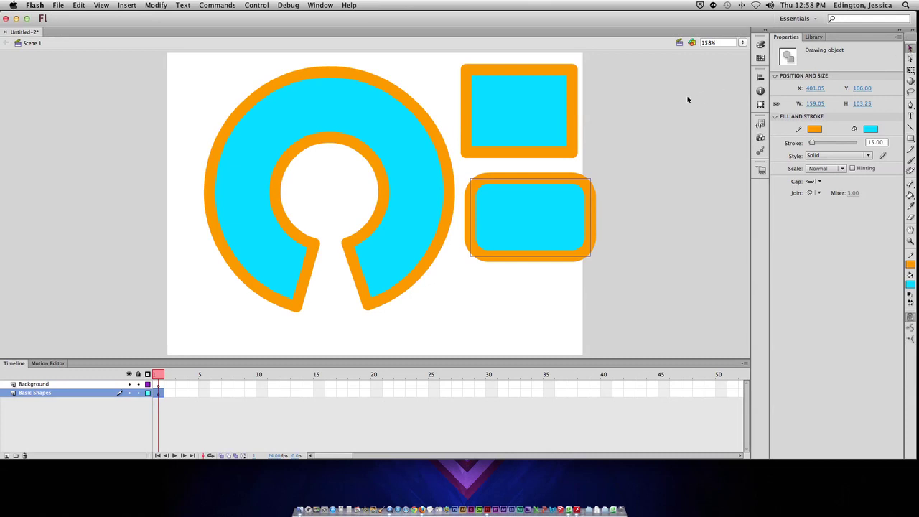
{"action": "left_click", "coordinate": [650, 108]}
- Draw a rectangle with inverted corners using corner radius -2 at lower right
{"action": "left_click", "coordinate": [910, 138]}
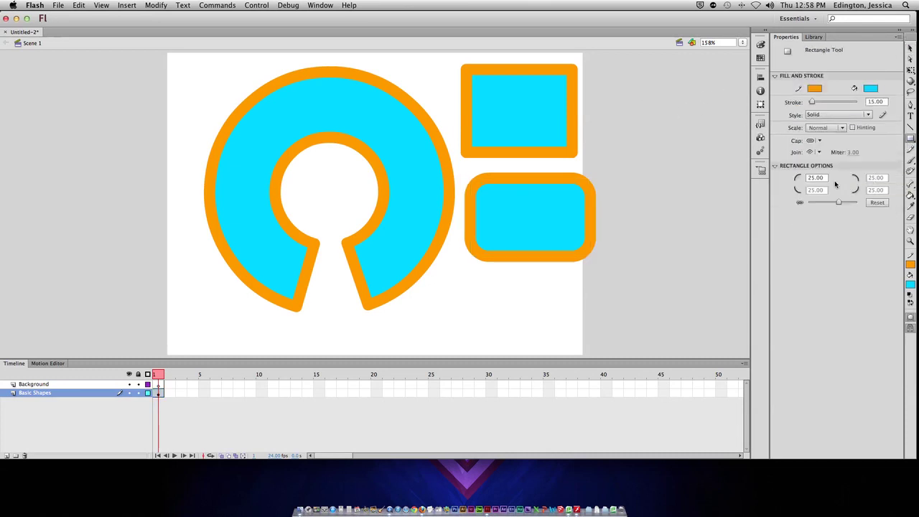
{"action": "left_click_drag", "start_coordinate": [826, 178], "coordinate": [759, 178]}
{"action": "type", "text": "-2"}
{"action": "mouse_move", "coordinate": [489, 281]}
{"action": "left_mouse_down"}
{"action": "mouse_move", "coordinate": [591, 328]}
{"action": "mouse_move", "coordinate": [598, 350]}
{"action": "left_mouse_up"}
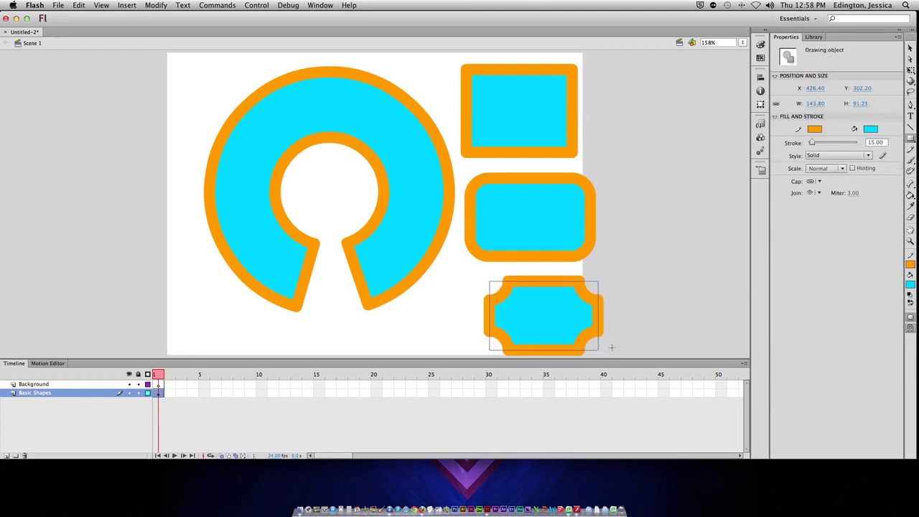
- Marquee-select every shape on the stage and delete them
{"action": "left_click", "coordinate": [910, 48]}
{"action": "left_click_drag", "start_coordinate": [139, 59], "coordinate": [619, 340]}
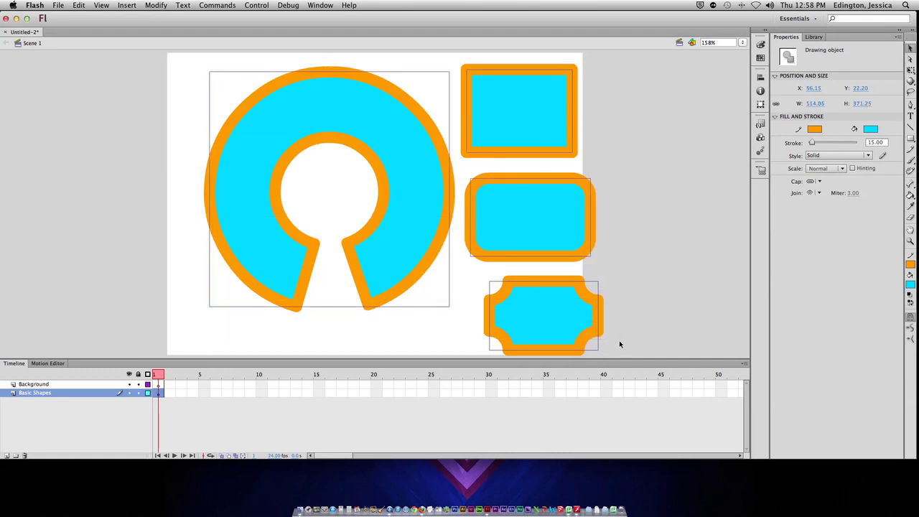
{"action": "key", "text": "Delete"}
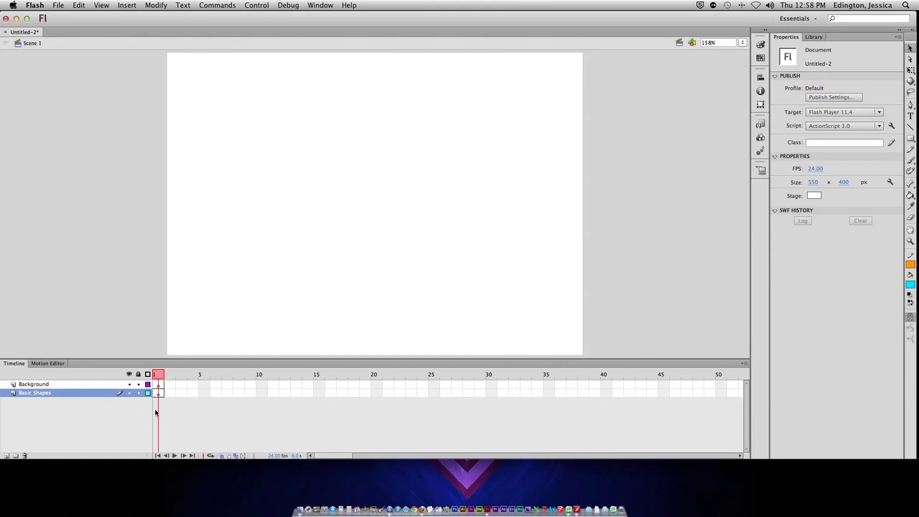
- Lock the Basic Shapes layer and make the Background layer active
{"action": "left_click", "coordinate": [138, 393]}
{"action": "left_click", "coordinate": [108, 384]}
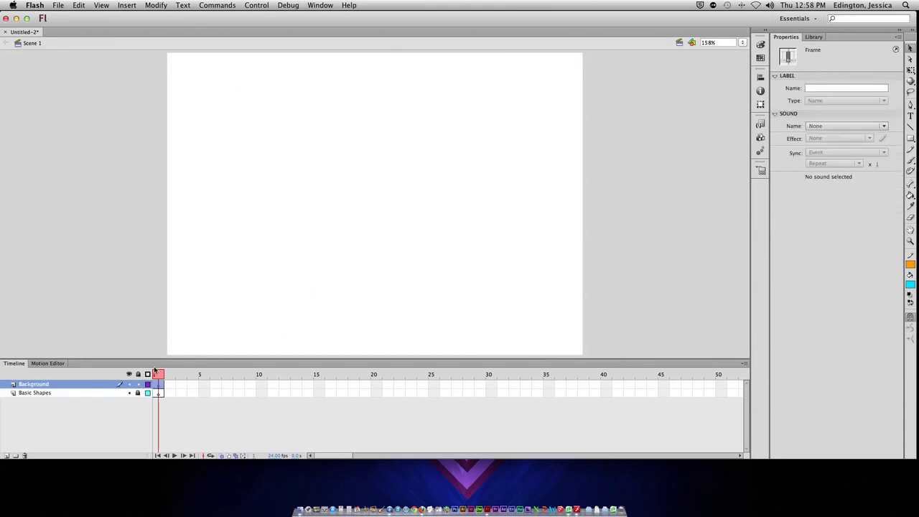
{"action": "left_click", "coordinate": [680, 117]}
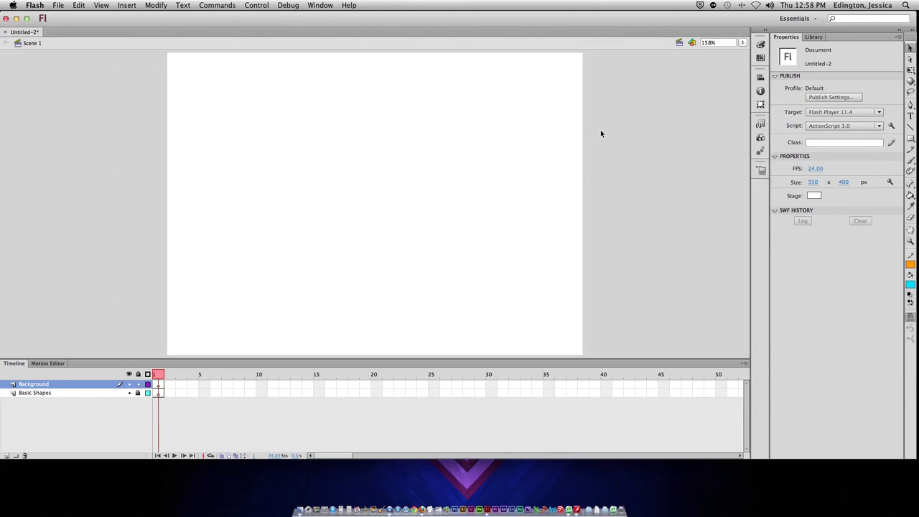
- Draw a blue, strokeless rectangle covering the whole stage on the Background layer
{"action": "left_click", "coordinate": [910, 139]}
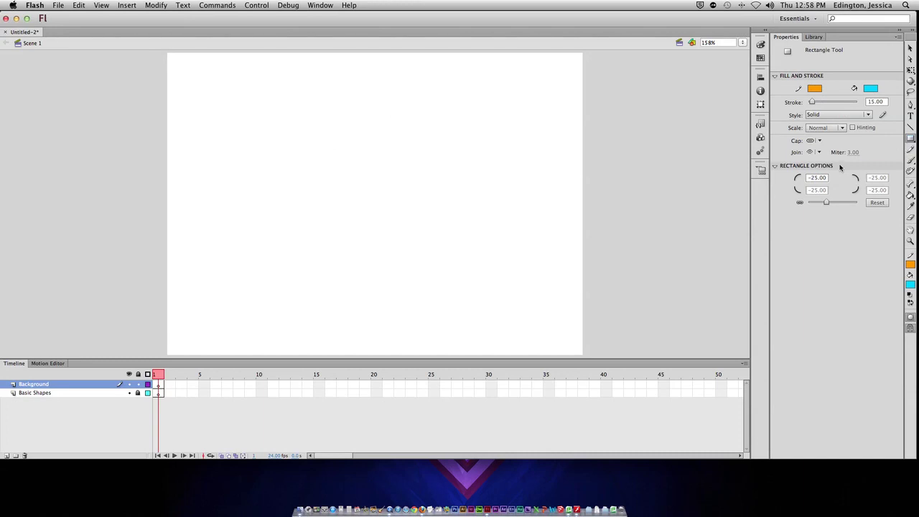
{"action": "left_click", "coordinate": [818, 177]}
{"action": "left_click", "coordinate": [817, 89]}
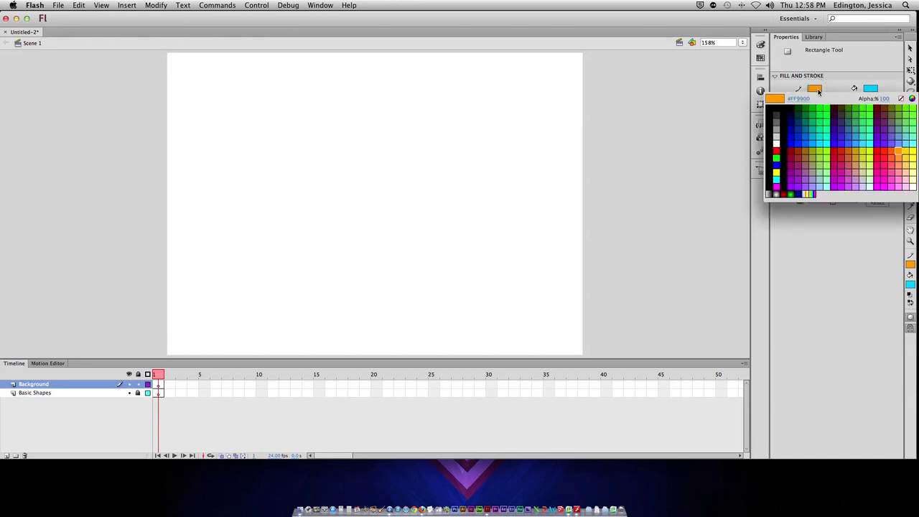
{"action": "left_click", "coordinate": [902, 100]}
{"action": "left_click", "coordinate": [870, 88]}
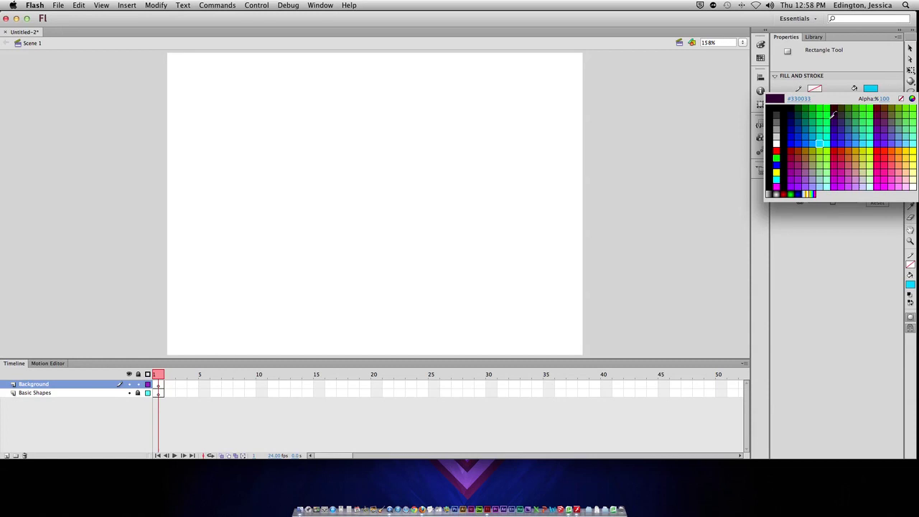
{"action": "left_click", "coordinate": [803, 136]}
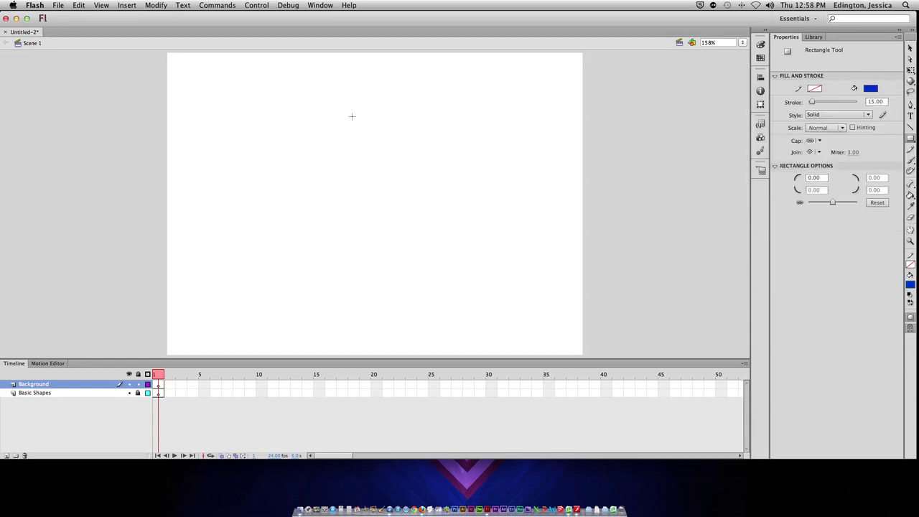
{"action": "mouse_move", "coordinate": [167, 52]}
{"action": "left_mouse_down"}
{"action": "mouse_move", "coordinate": [197, 86]}
{"action": "mouse_move", "coordinate": [490, 301]}
{"action": "mouse_move", "coordinate": [583, 355]}
{"action": "left_mouse_up"}
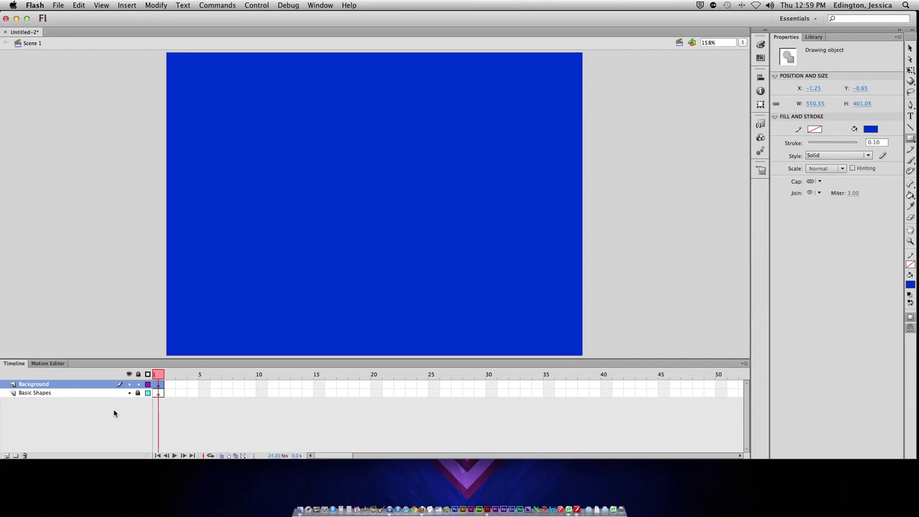
- Change the background rectangle's fill type to Linear gradient in the Color panel
{"action": "left_click", "coordinate": [911, 47]}
{"action": "left_click", "coordinate": [761, 45]}
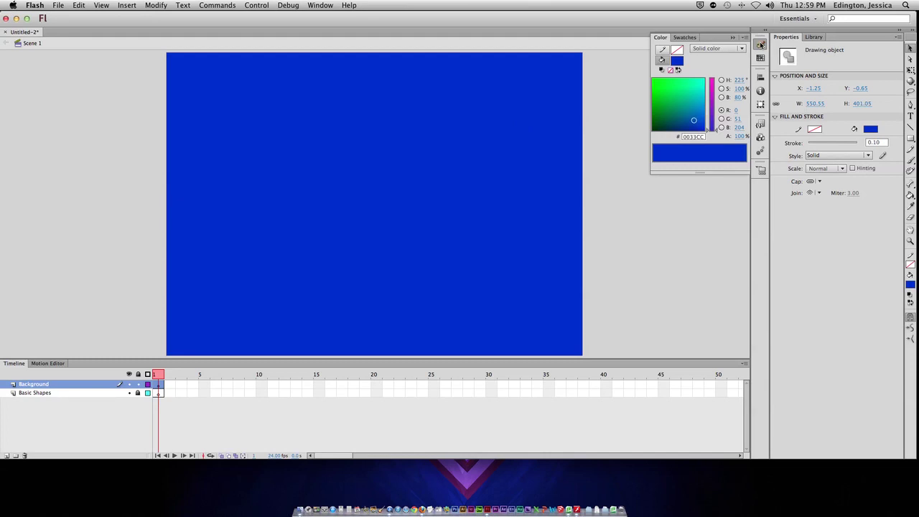
{"action": "left_click", "coordinate": [713, 50]}
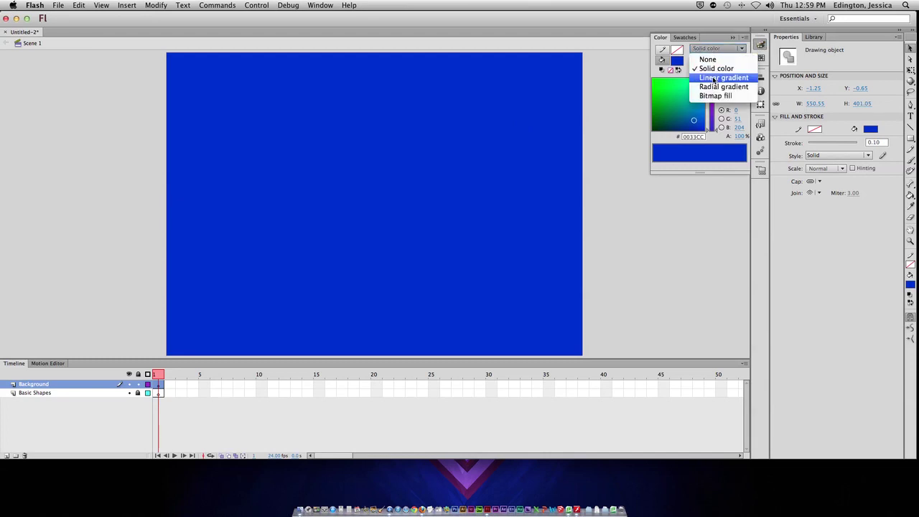
{"action": "left_click", "coordinate": [714, 79]}
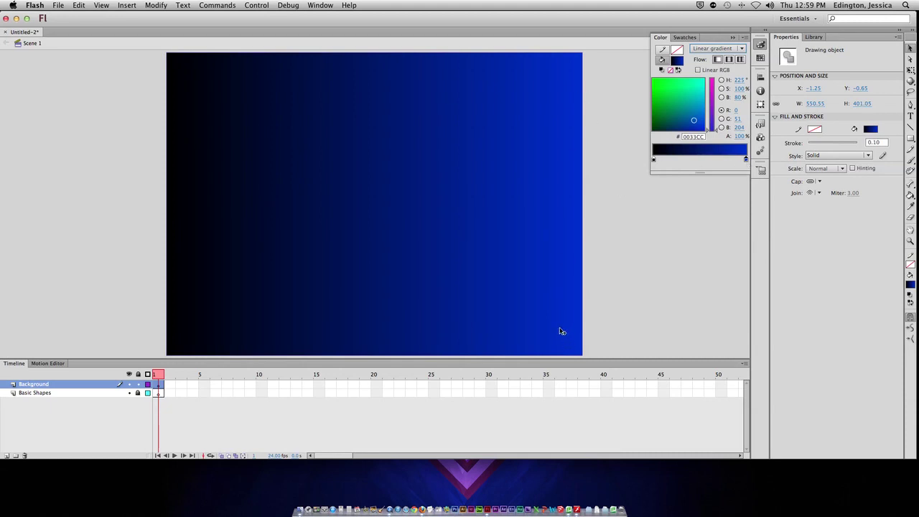
- Add gradient stops, make the middle one green, then remove it to keep black-to-blue
{"action": "left_click", "coordinate": [677, 160]}
{"action": "left_click", "coordinate": [698, 160]}
{"action": "left_click", "coordinate": [718, 159]}
{"action": "left_click", "coordinate": [698, 159]}
{"action": "left_click", "coordinate": [749, 187]}
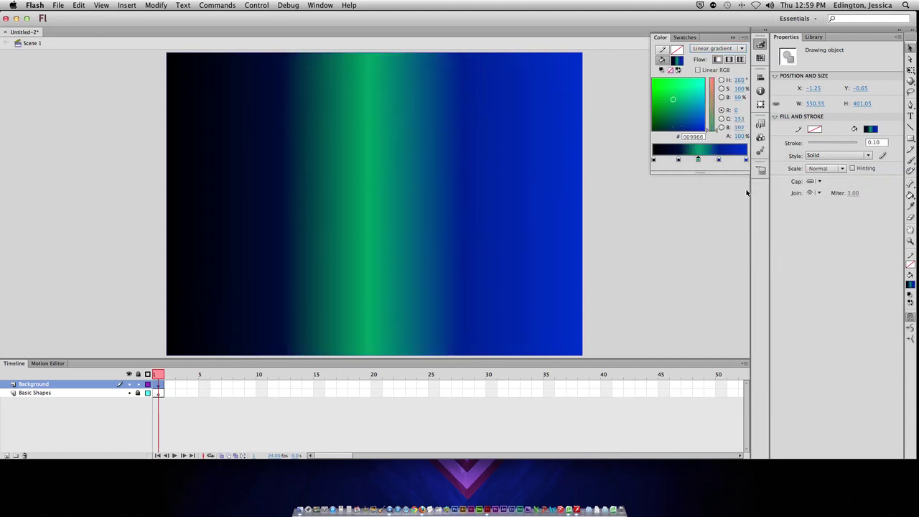
{"action": "left_click_drag", "start_coordinate": [698, 159], "coordinate": [723, 175]}
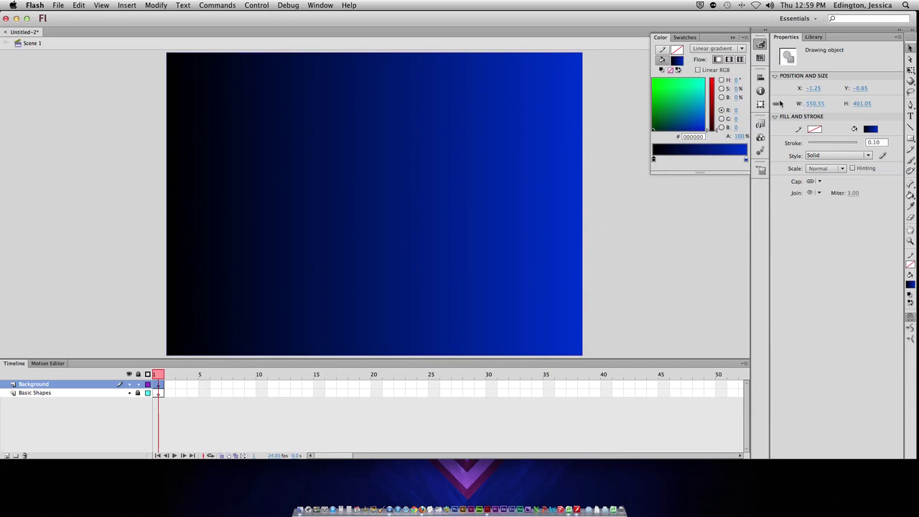
- Close the Color panel and set the stage zoom to 100%
{"action": "left_click", "coordinate": [759, 44]}
{"action": "left_click", "coordinate": [739, 43]}
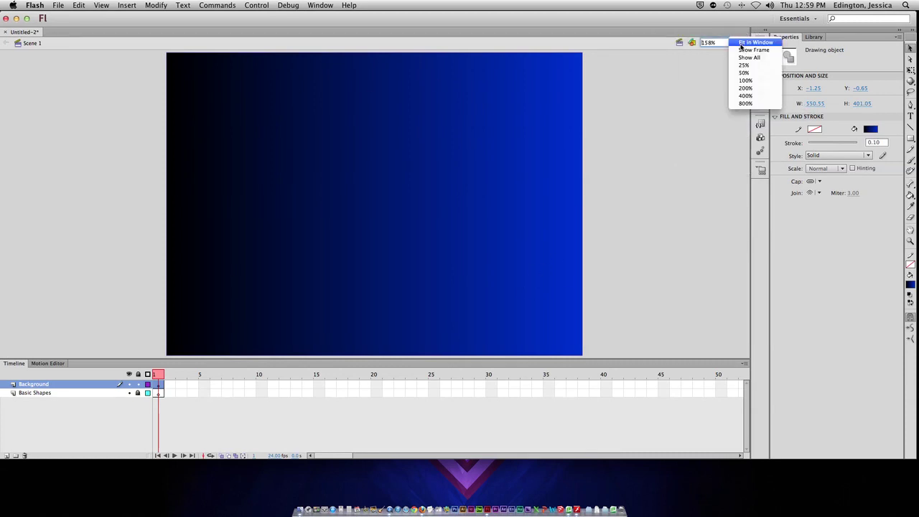
{"action": "left_click", "coordinate": [745, 80]}
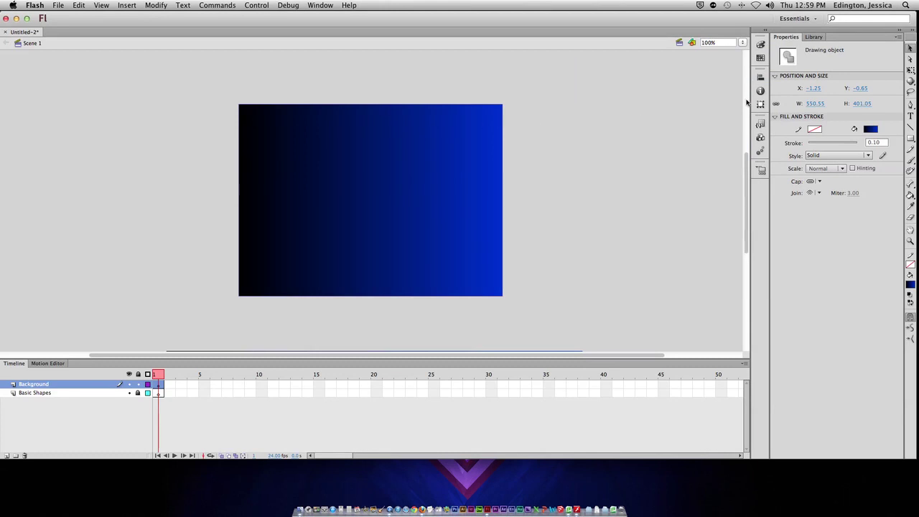
- Rotate the gradient 90° with Gradient Transform and narrow its spread, black at top
{"action": "left_click_drag", "start_coordinate": [910, 70], "coordinate": [815, 81]}
{"action": "left_click_drag", "start_coordinate": [502, 104], "coordinate": [450, 316]}
{"action": "left_click_drag", "start_coordinate": [370, 332], "coordinate": [370, 295]}
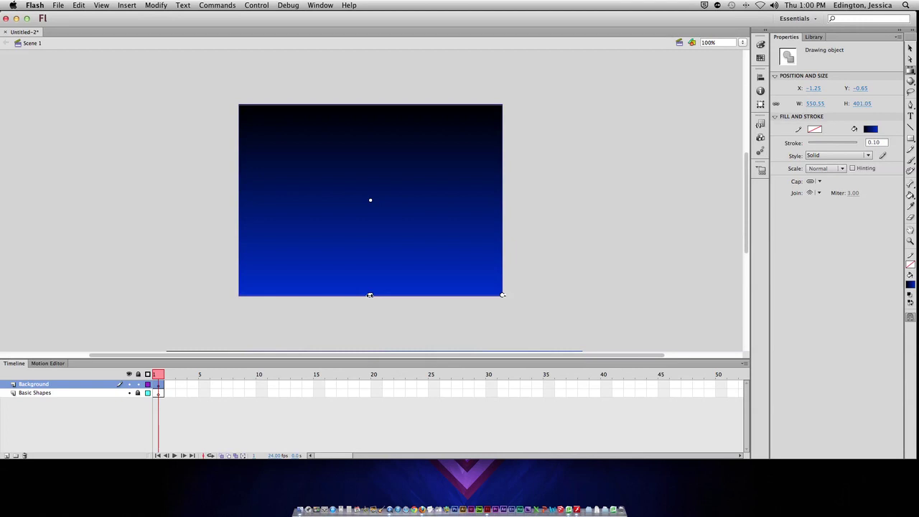
{"action": "left_click", "coordinate": [911, 48]}
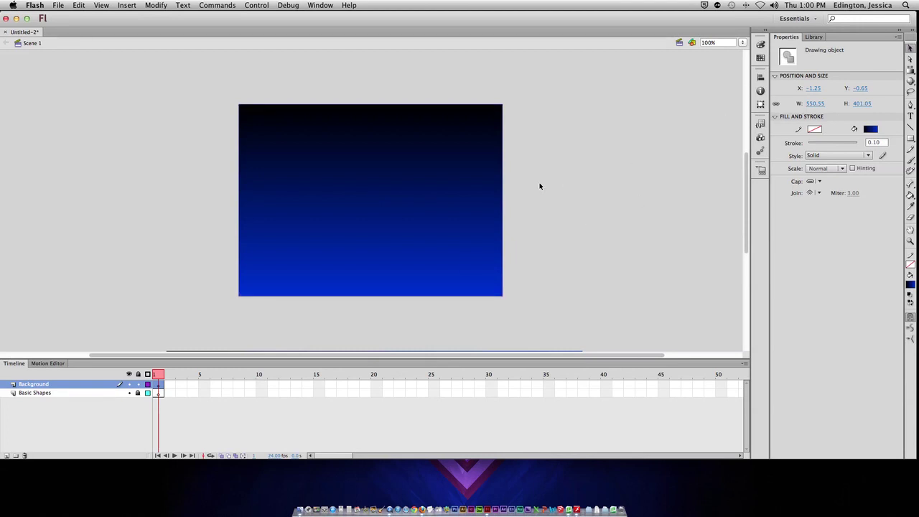
- Lock the Background layer and add a new layer named 'Star' above it
{"action": "left_click", "coordinate": [138, 384]}
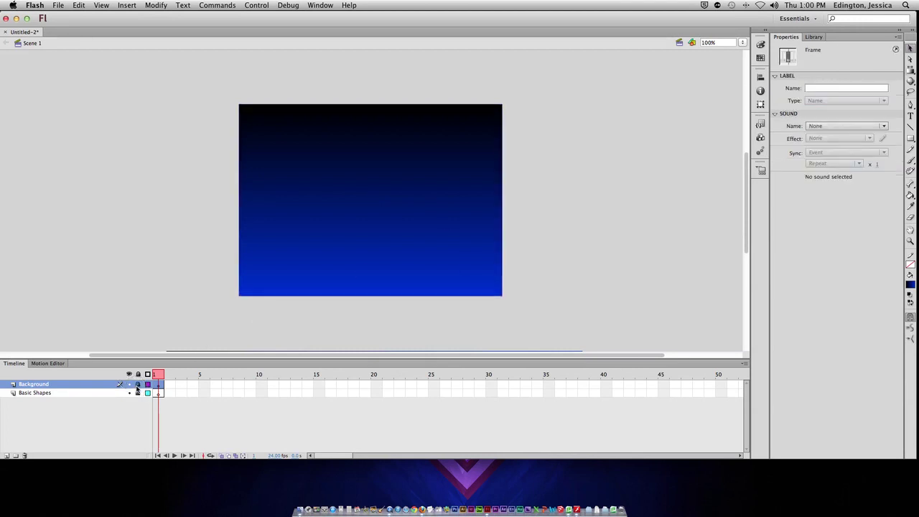
{"action": "left_click", "coordinate": [7, 455]}
{"action": "double_click", "coordinate": [33, 385]}
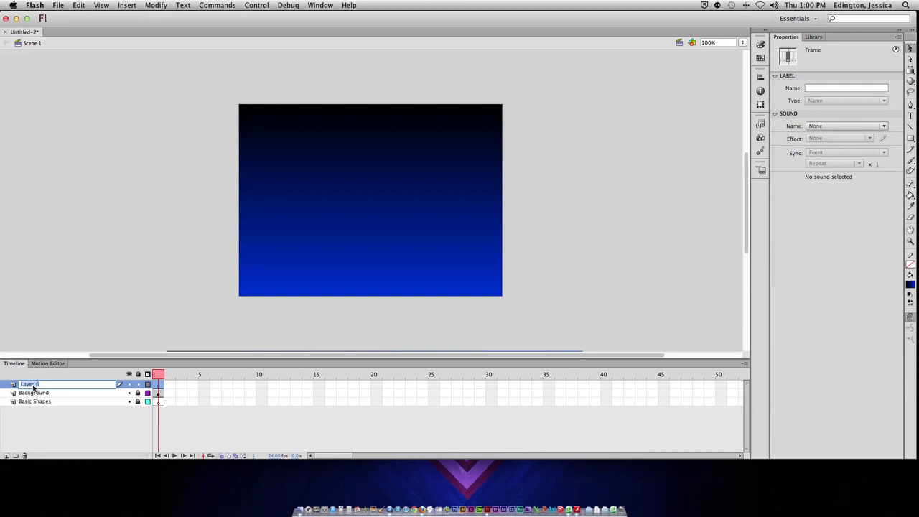
{"action": "type", "text": "Star"}
{"action": "key", "text": "Return"}
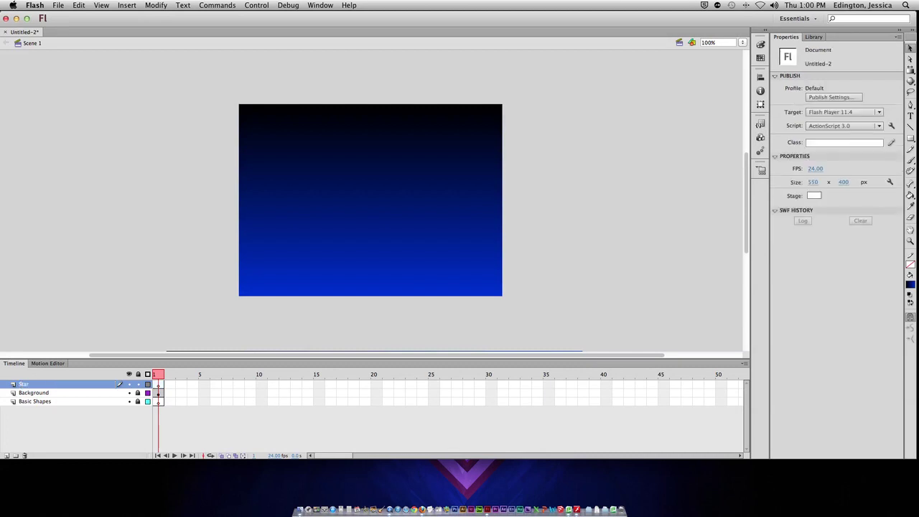
- Set the PolyStar tool to Style star with 5 sides
{"action": "left_click", "coordinate": [911, 137]}
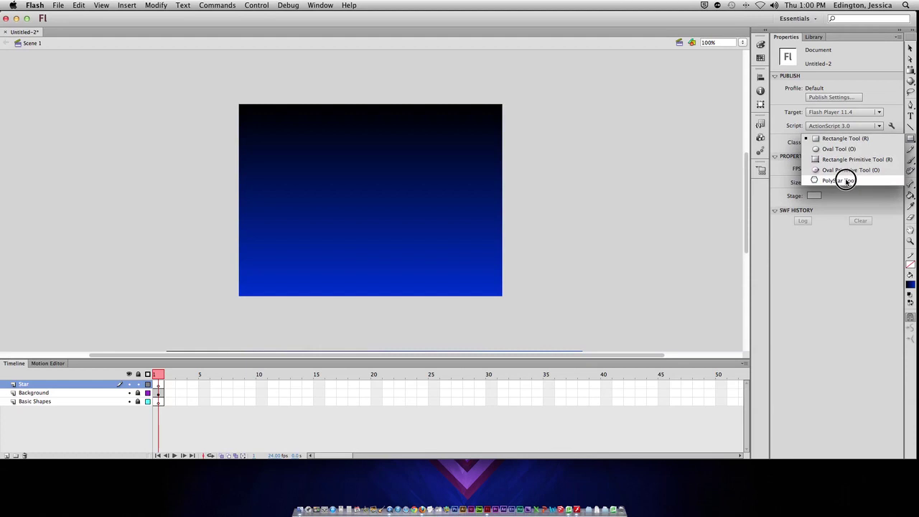
{"action": "left_click", "coordinate": [840, 180]}
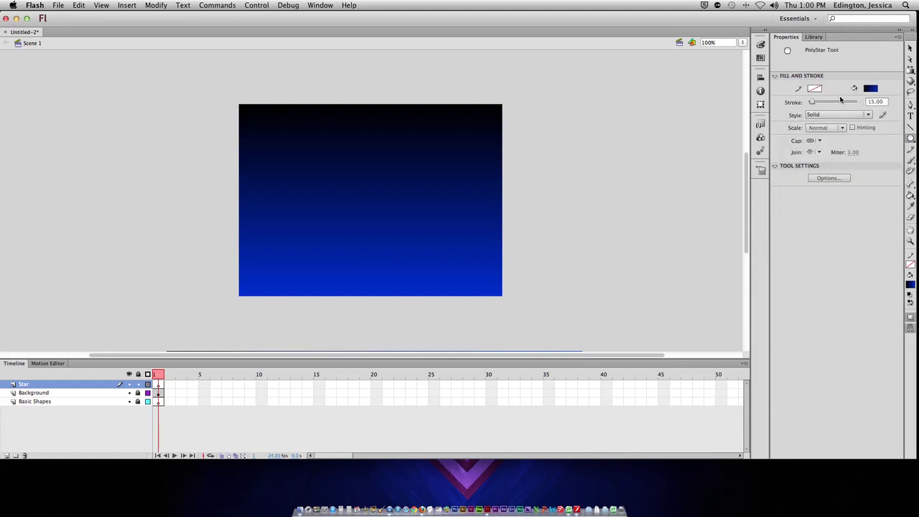
{"action": "left_click", "coordinate": [828, 178]}
{"action": "left_click", "coordinate": [480, 241]}
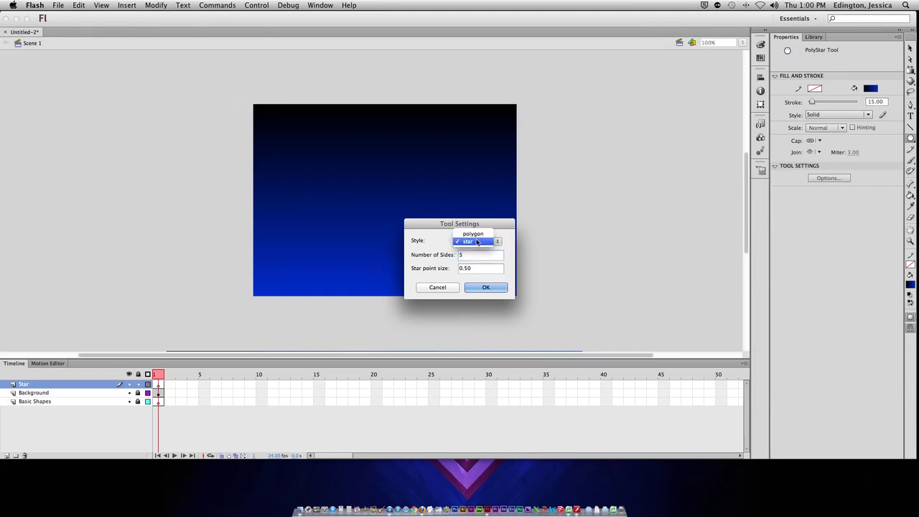
{"action": "left_click", "coordinate": [468, 247]}
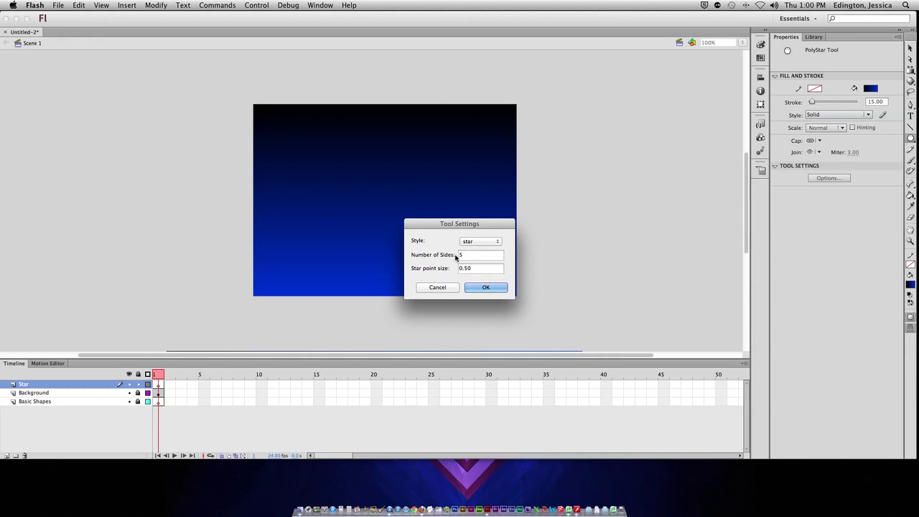
{"action": "left_click", "coordinate": [483, 287]}
- Set the fill colour to yellow and the stroke colour to orange #FF6600
{"action": "left_click", "coordinate": [871, 88]}
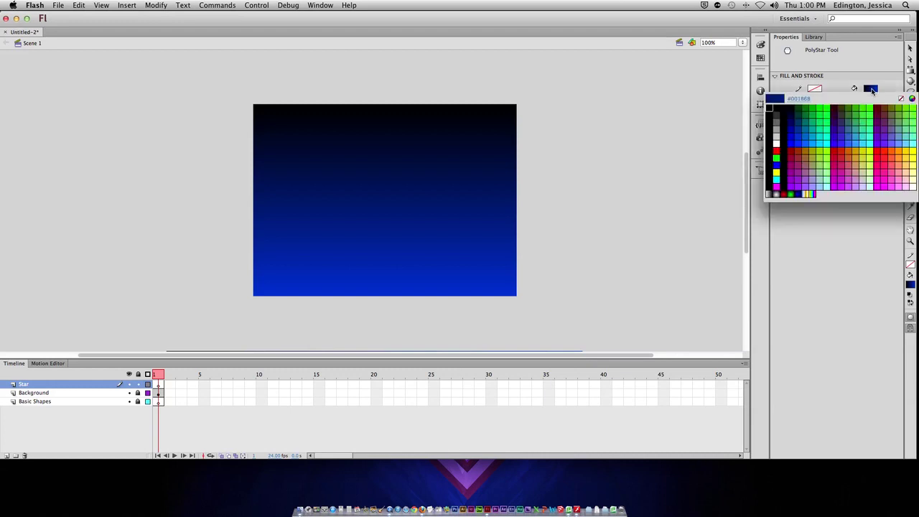
{"action": "left_click", "coordinate": [906, 152]}
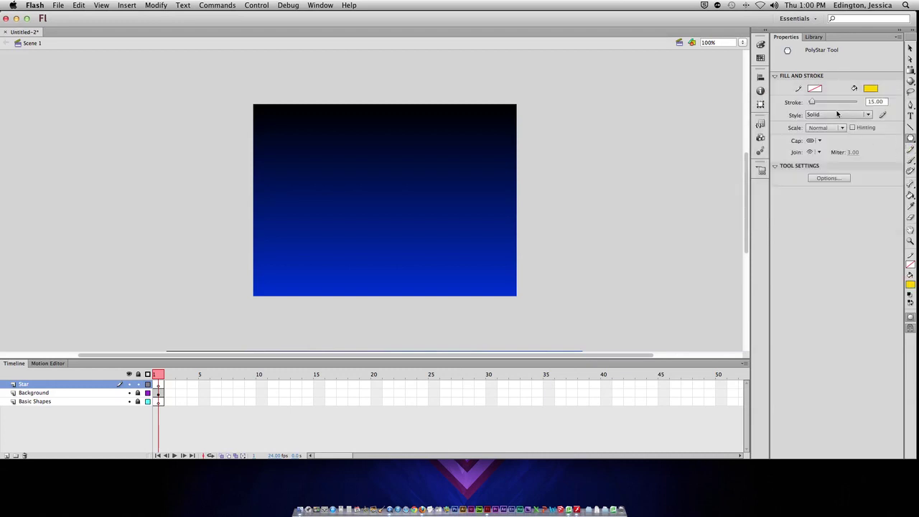
{"action": "left_click", "coordinate": [816, 89]}
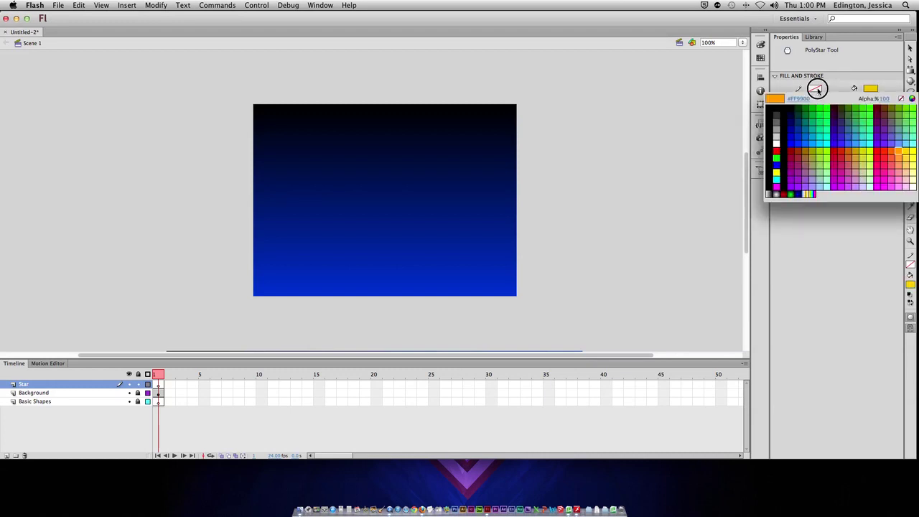
{"action": "left_click", "coordinate": [893, 149]}
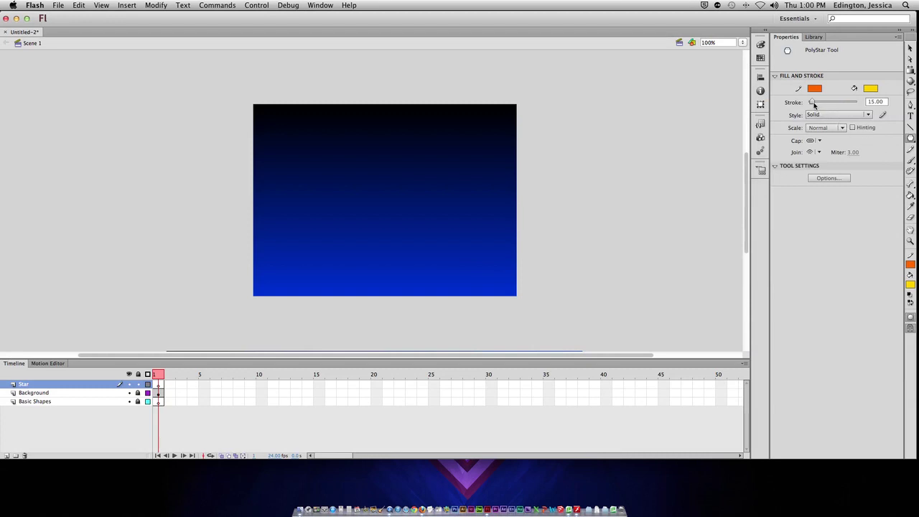
- Thicken the outline to 21.85, draw a star near the top-left, and move it onto the stage
{"action": "left_click_drag", "start_coordinate": [813, 105], "coordinate": [815, 103]}
{"action": "mouse_move", "coordinate": [308, 165]}
{"action": "left_mouse_down"}
{"action": "mouse_move", "coordinate": [340, 184]}
{"action": "mouse_move", "coordinate": [374, 229]}
{"action": "left_mouse_up"}
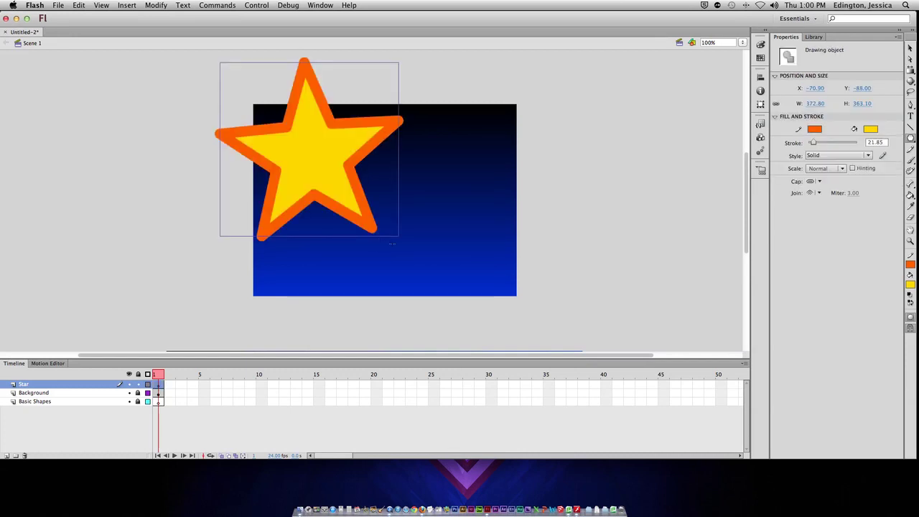
{"action": "left_click", "coordinate": [909, 48]}
{"action": "left_click_drag", "start_coordinate": [310, 162], "coordinate": [387, 214]}
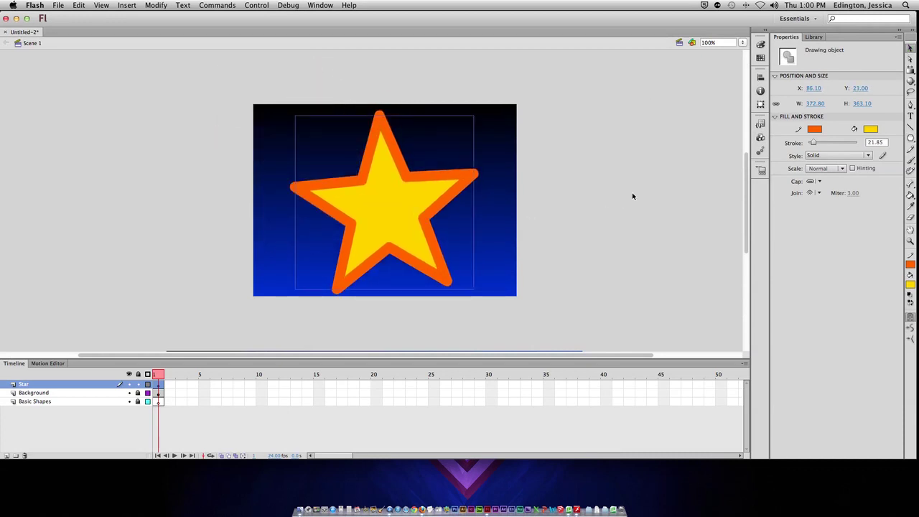
- Adjust the star's X position and width in Properties, undoing back to 294 × 286.35
{"action": "left_click", "coordinate": [812, 88]}
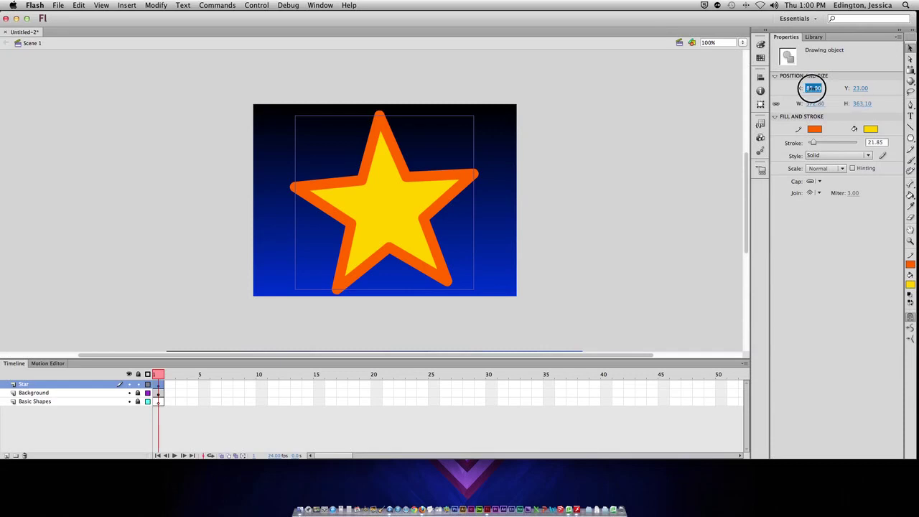
{"action": "left_click_drag", "start_coordinate": [812, 88], "coordinate": [858, 88]}
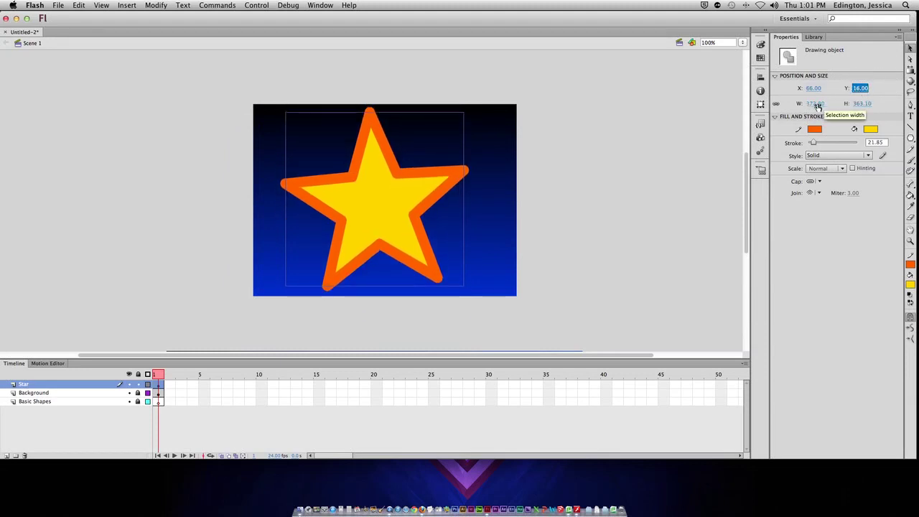
{"action": "left_click_drag", "start_coordinate": [817, 107], "coordinate": [776, 106]}
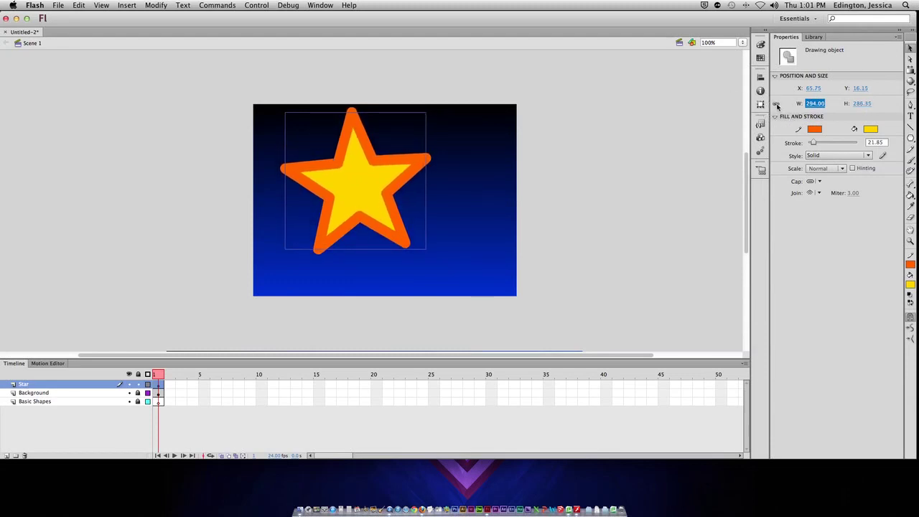
{"action": "left_click", "coordinate": [776, 105]}
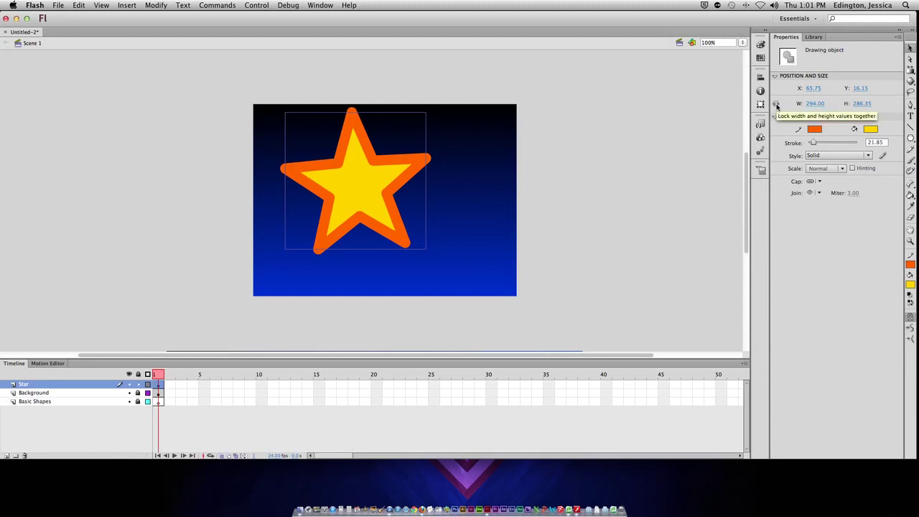
{"action": "mouse_move", "coordinate": [815, 103]}
{"action": "left_mouse_down"}
{"action": "mouse_move", "coordinate": [742, 109]}
{"action": "mouse_move", "coordinate": [848, 107]}
{"action": "mouse_move", "coordinate": [744, 118]}
{"action": "mouse_move", "coordinate": [827, 117]}
{"action": "left_mouse_up"}
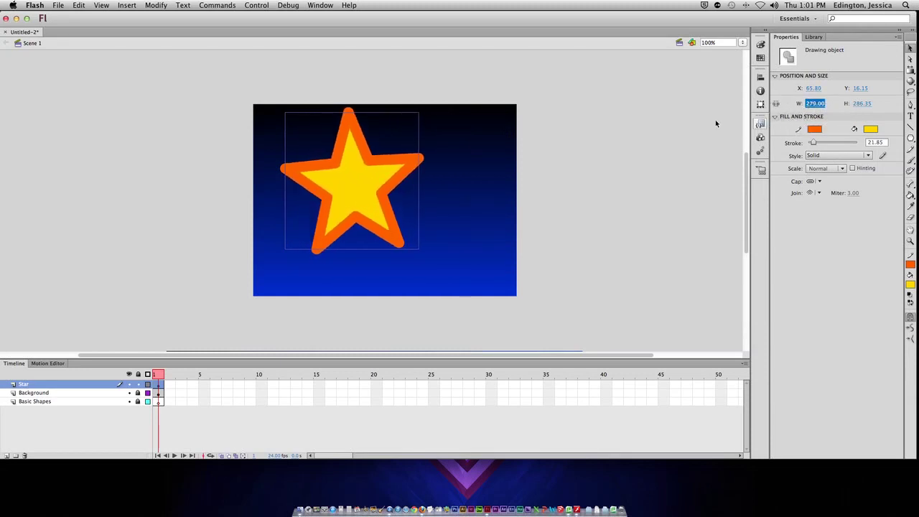
{"action": "key", "text": "super+z"}
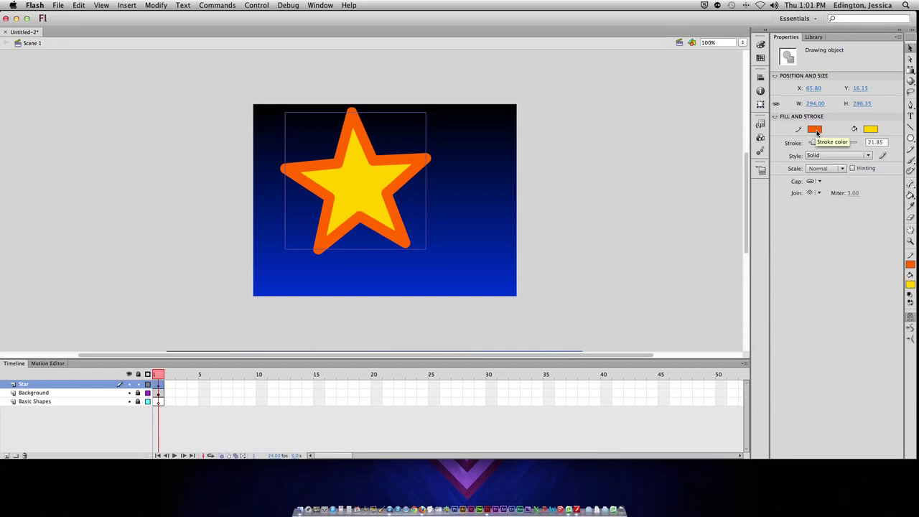
- Thin the star's outline to 7.70, shift it toward centre, and rotate it slightly with Free Transform
{"action": "left_click_drag", "start_coordinate": [814, 143], "coordinate": [807, 142]}
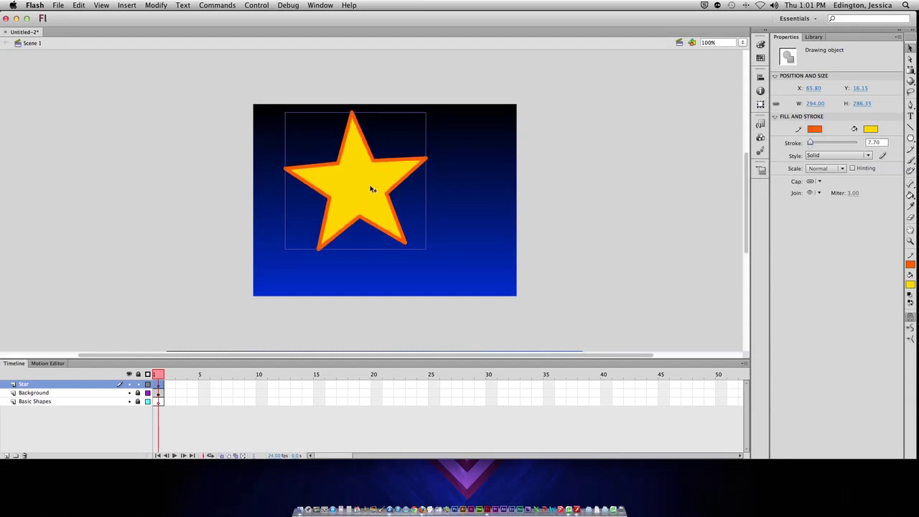
{"action": "left_click_drag", "start_coordinate": [371, 188], "coordinate": [388, 209]}
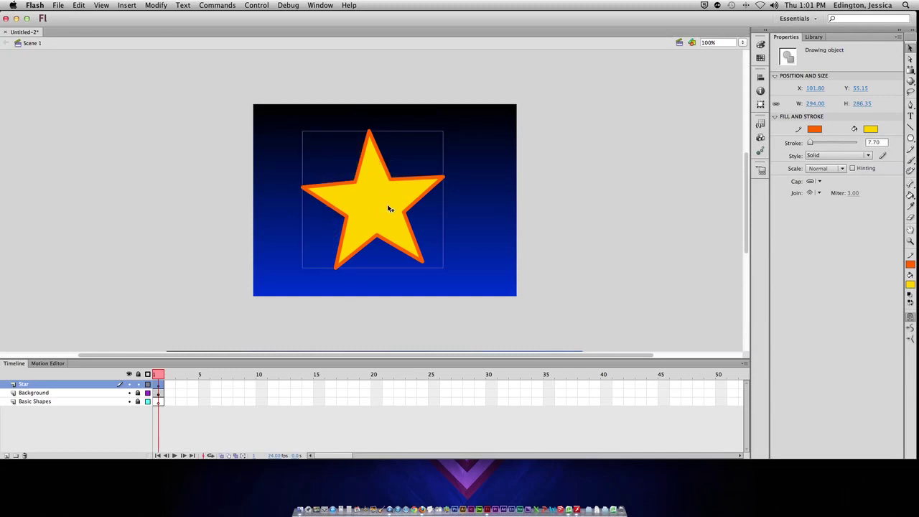
{"action": "left_click_drag", "start_coordinate": [911, 70], "coordinate": [845, 72]}
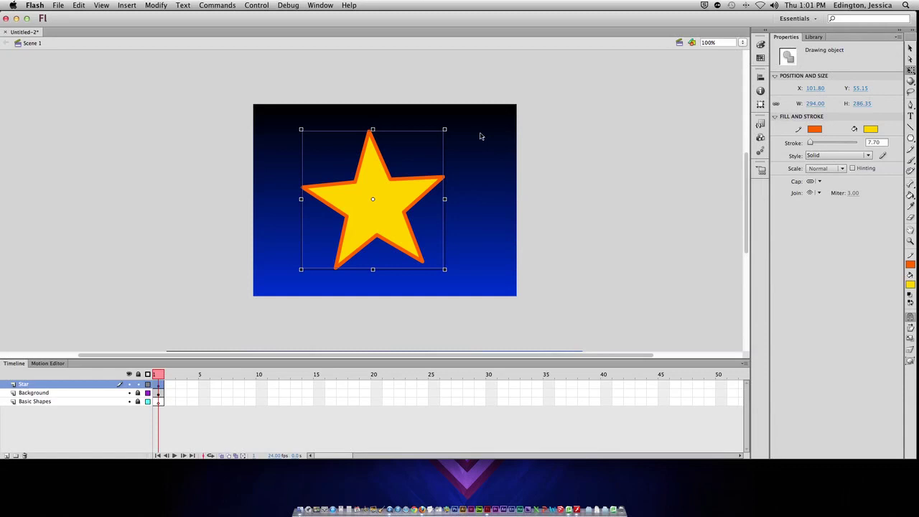
{"action": "mouse_move", "coordinate": [449, 127]}
{"action": "left_mouse_down"}
{"action": "mouse_move", "coordinate": [474, 165]}
{"action": "mouse_move", "coordinate": [454, 135]}
{"action": "left_mouse_up"}
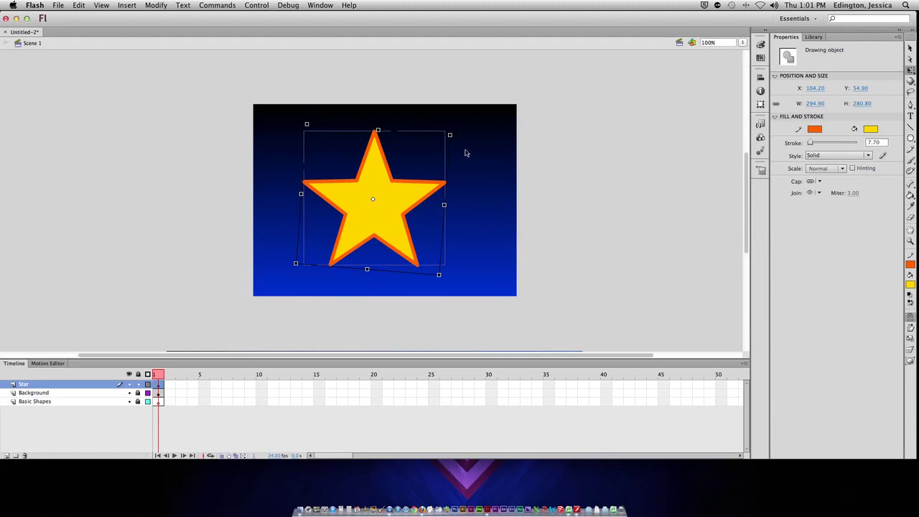
{"action": "left_click", "coordinate": [911, 49]}
{"action": "left_click", "coordinate": [544, 129]}
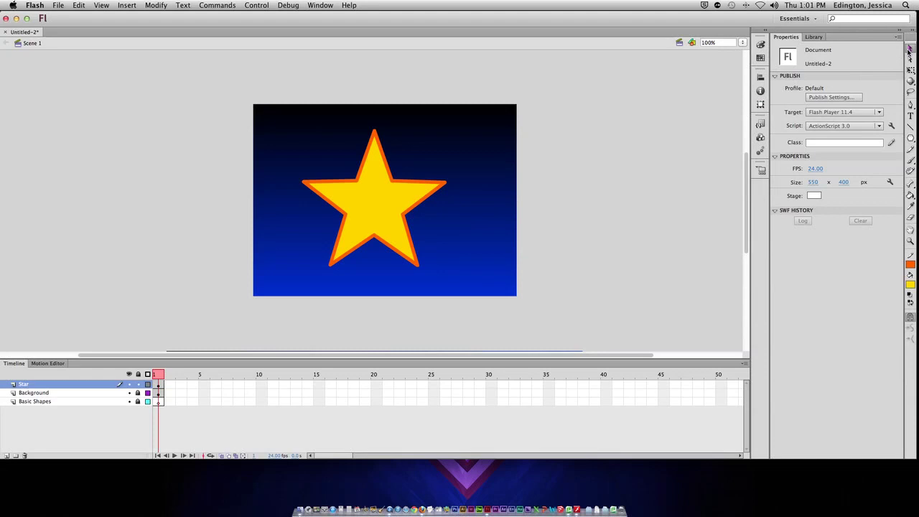
- Change the existing star's fill color to cyan
{"action": "left_click", "coordinate": [909, 48]}
{"action": "left_click", "coordinate": [373, 207]}
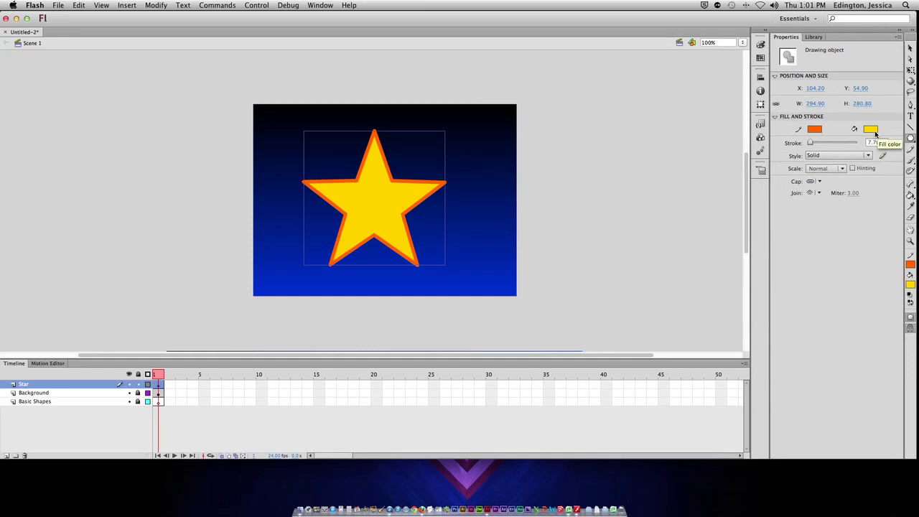
{"action": "left_click", "coordinate": [875, 133]}
{"action": "left_click", "coordinate": [860, 184]}
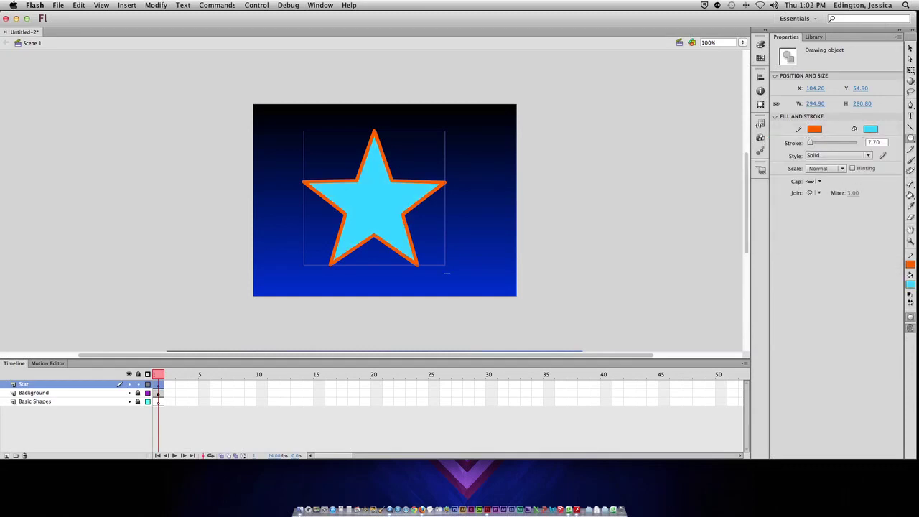
- Deselect it and draw a second, larger cyan star across the stage's top-right edge with the PolyStar Tool
{"action": "left_click", "coordinate": [911, 48]}
{"action": "left_click", "coordinate": [555, 152]}
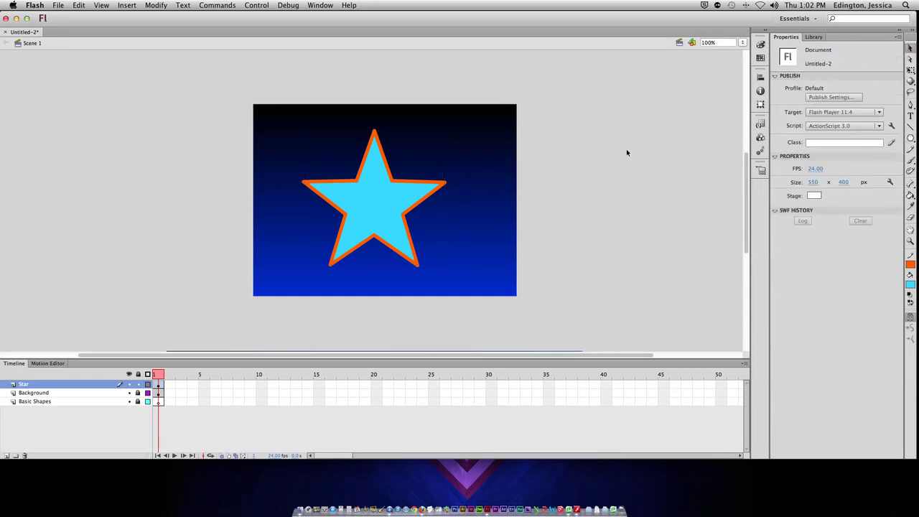
{"action": "left_click", "coordinate": [910, 138]}
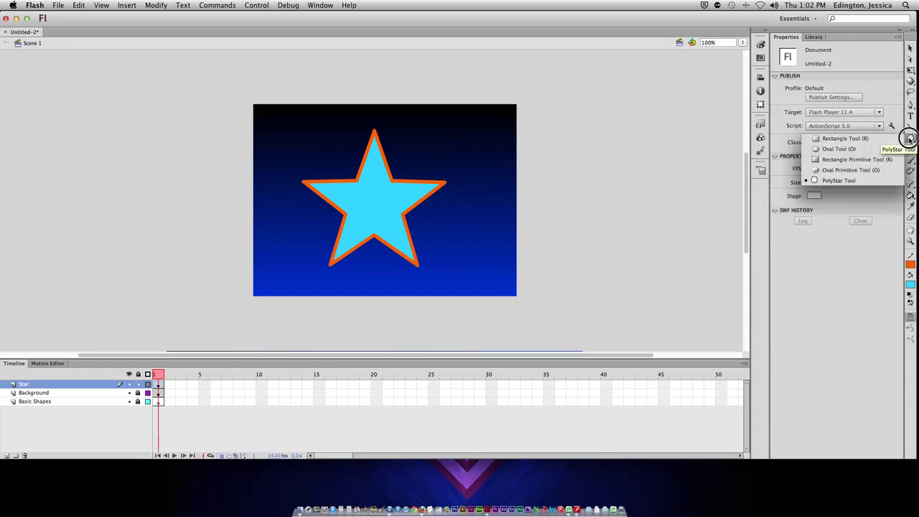
{"action": "left_click", "coordinate": [851, 180]}
{"action": "left_click_drag", "start_coordinate": [579, 135], "coordinate": [661, 210]}
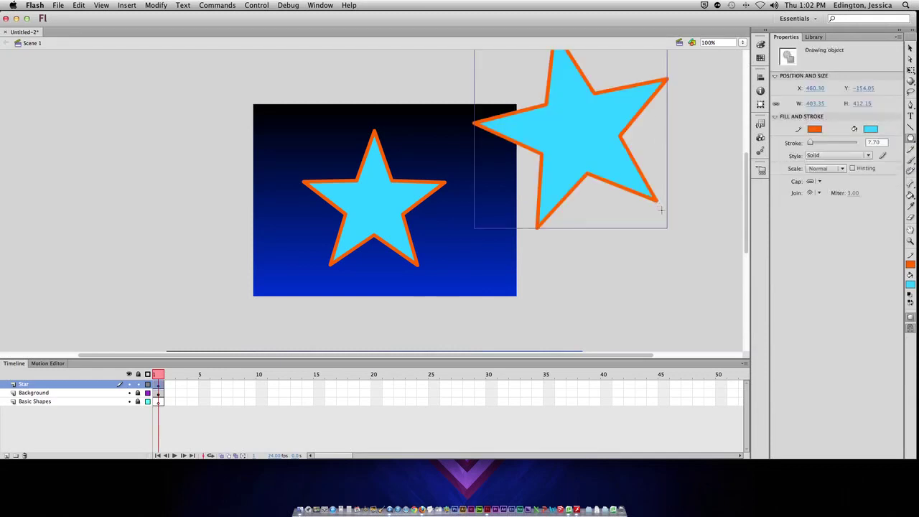